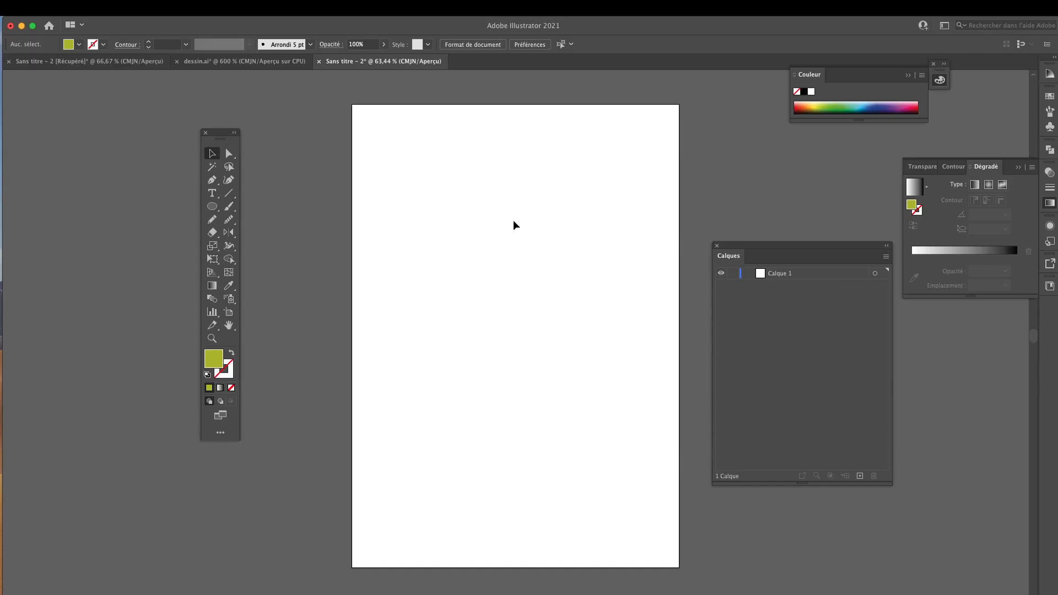
- Move the Calques panel up slightly, and separate the Dégradé panel from its group while collapsing the other grouped panels
{"action": "left_click_drag", "start_coordinate": [761, 246], "coordinate": [761, 227]}
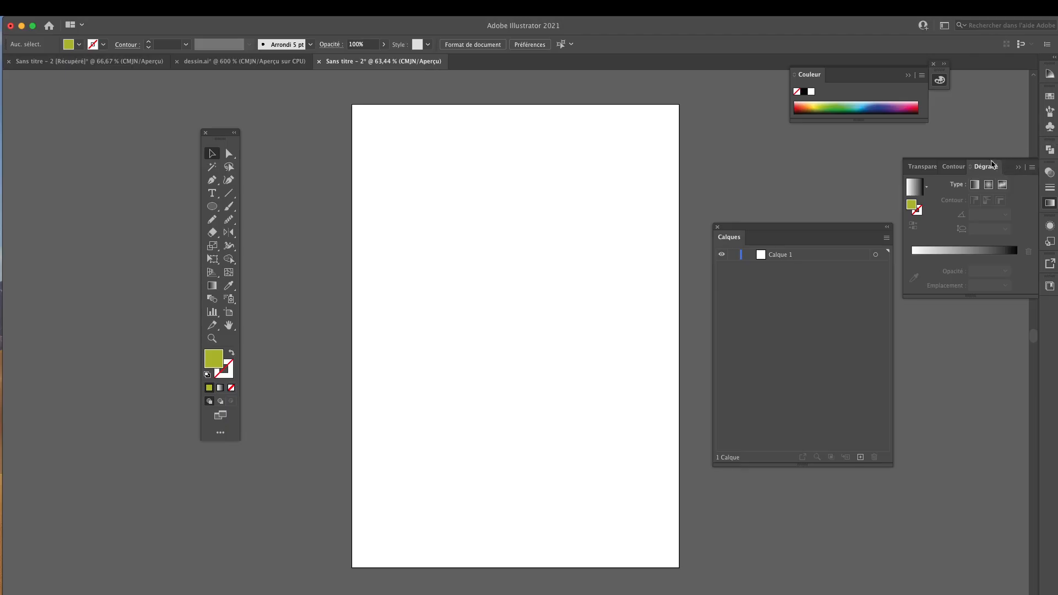
{"action": "left_click_drag", "start_coordinate": [985, 166], "coordinate": [968, 331]}
{"action": "left_click", "coordinate": [1018, 167]}
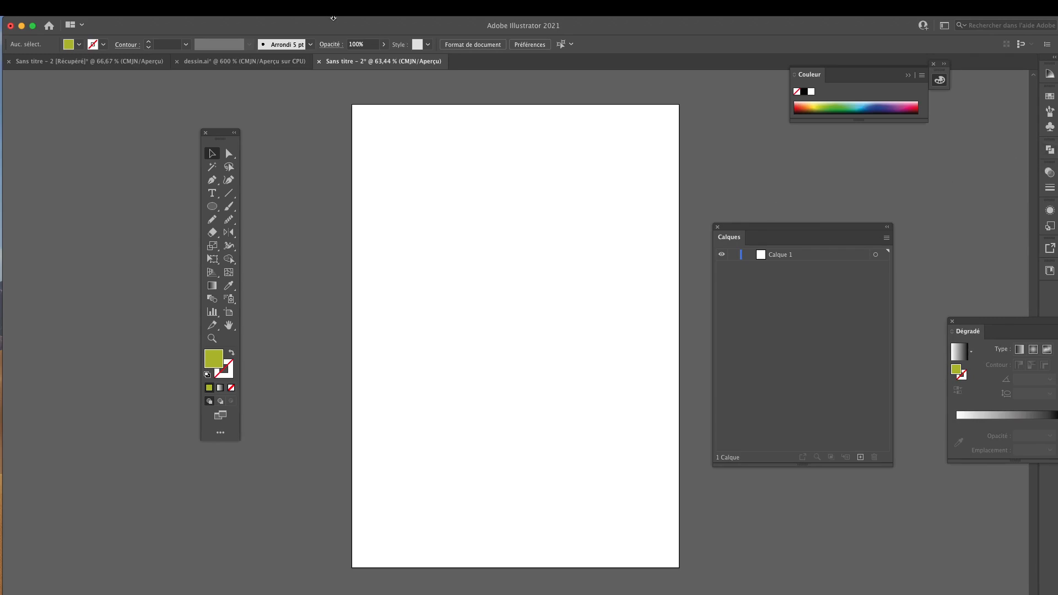
- Display the Pathfinder panel and undock it as a floating panel over the artboard
{"action": "left_click", "coordinate": [333, 22]}
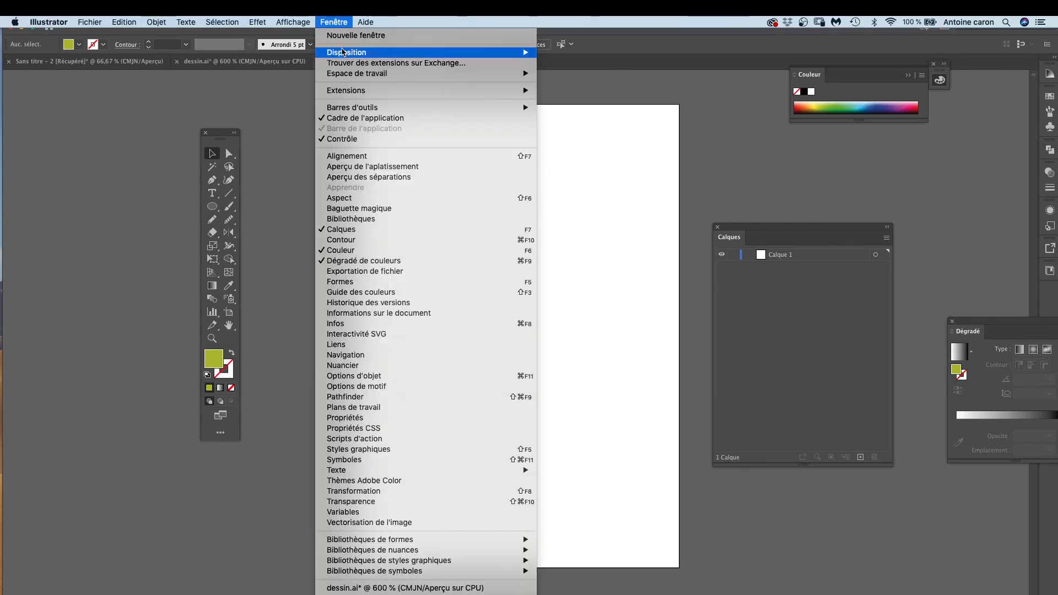
{"action": "left_click", "coordinate": [361, 398]}
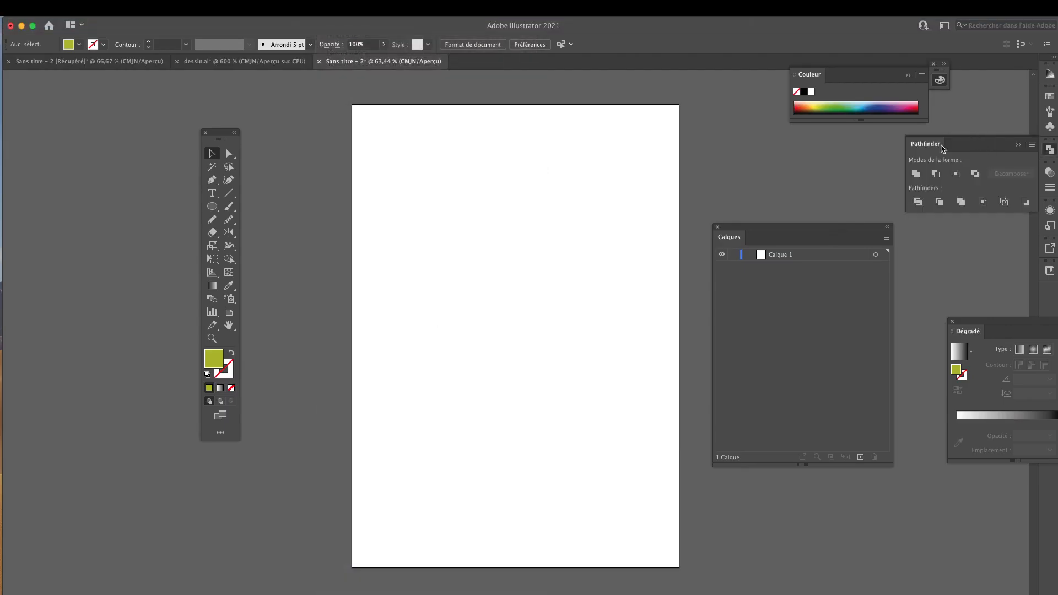
{"action": "left_click_drag", "start_coordinate": [940, 144], "coordinate": [609, 165]}
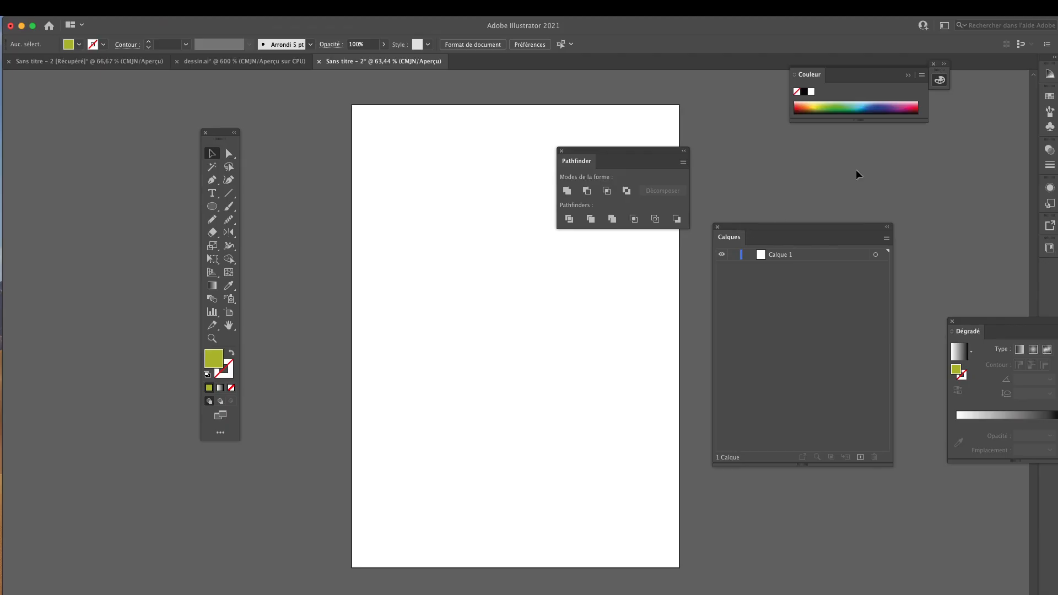
- Rearrange the floating Calques and Pathfinder panels beside the artboard, collapsing the Dégradé panel to an icon
{"action": "left_click_drag", "start_coordinate": [764, 232], "coordinate": [831, 154]}
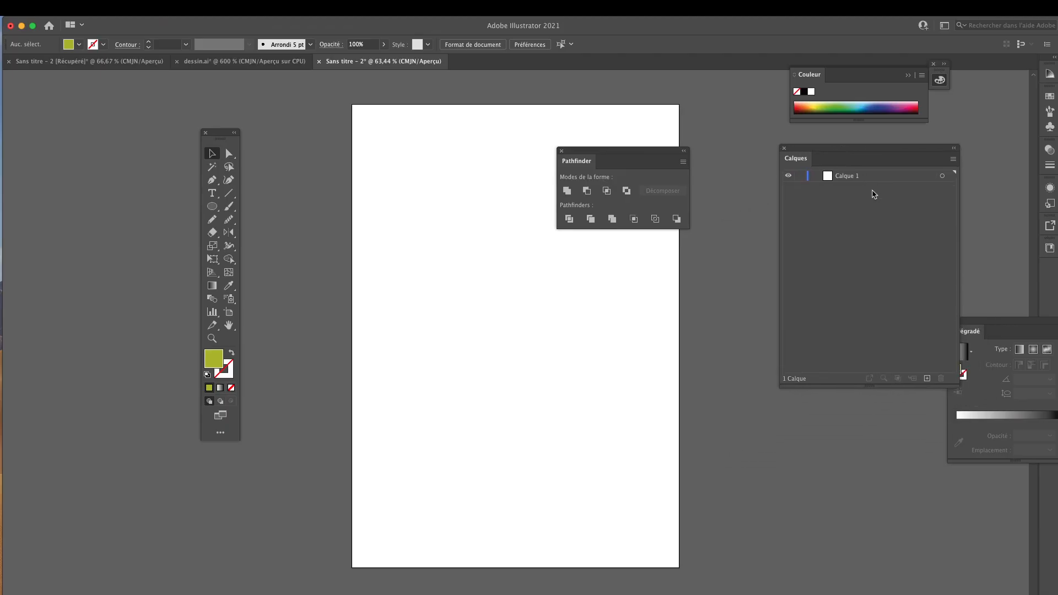
{"action": "left_click_drag", "start_coordinate": [1003, 321], "coordinate": [909, 323]}
{"action": "left_click", "coordinate": [984, 324]}
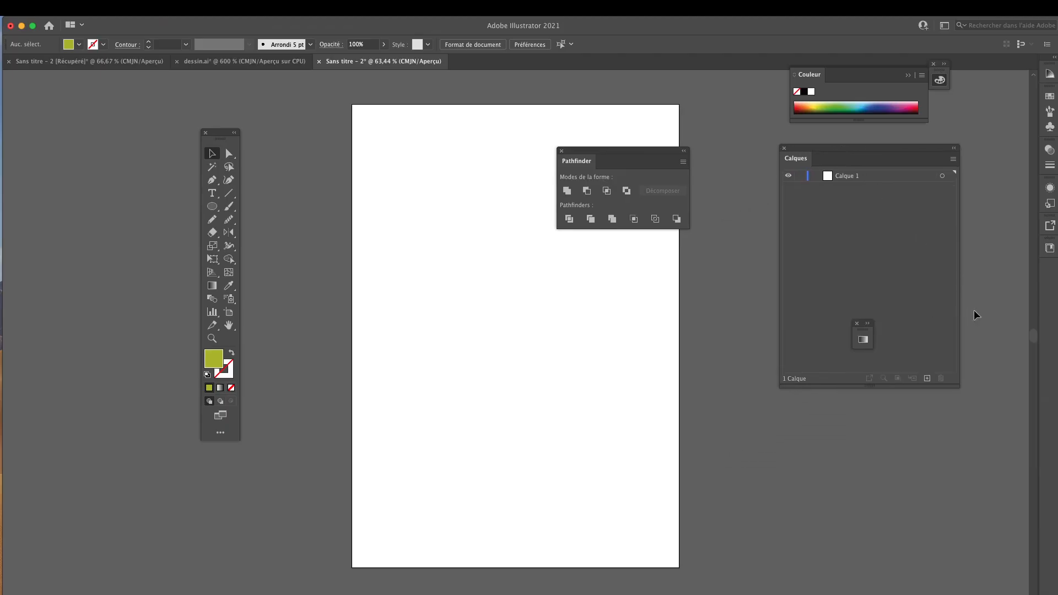
{"action": "left_click_drag", "start_coordinate": [820, 151], "coordinate": [836, 146]}
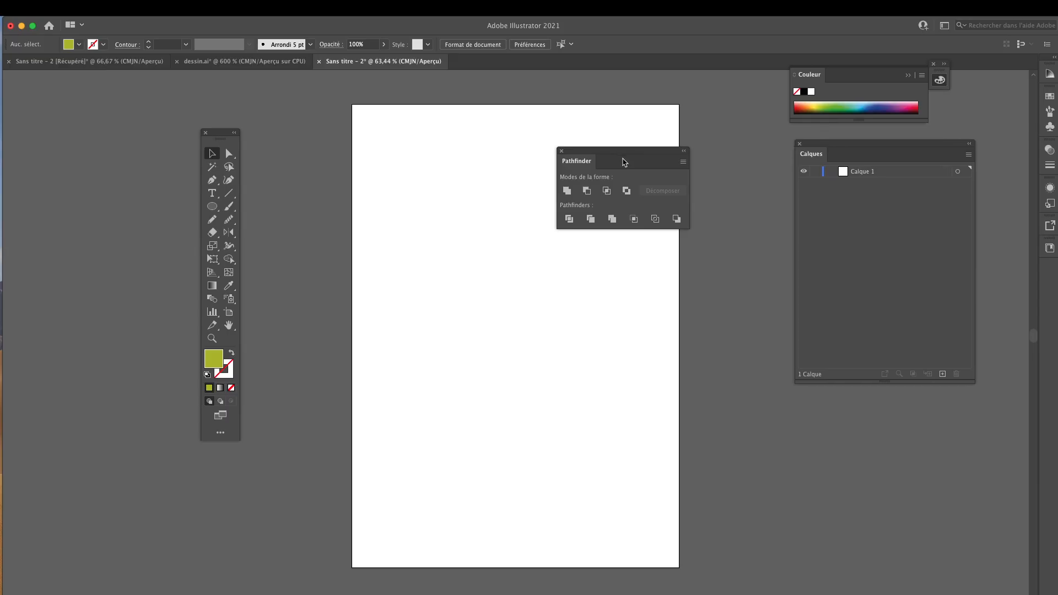
{"action": "left_click_drag", "start_coordinate": [630, 159], "coordinate": [687, 199]}
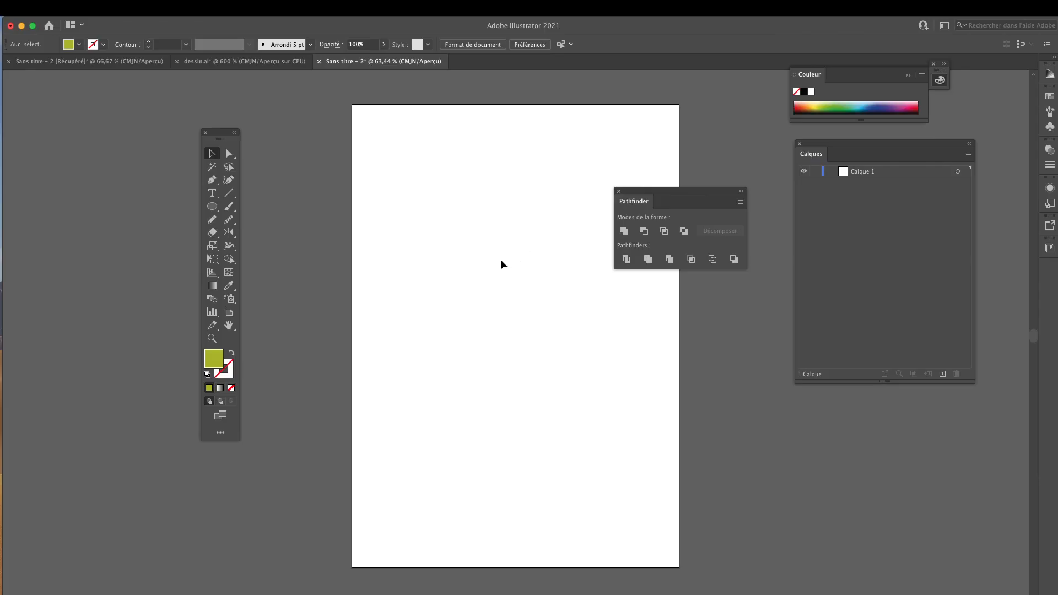
- Draw a green circle about 57.5 mm in diameter in the upper middle of the artboard
{"action": "left_click", "coordinate": [212, 206]}
{"action": "left_click", "coordinate": [247, 232]}
{"action": "left_click_drag", "start_coordinate": [485, 244], "coordinate": [558, 301]}
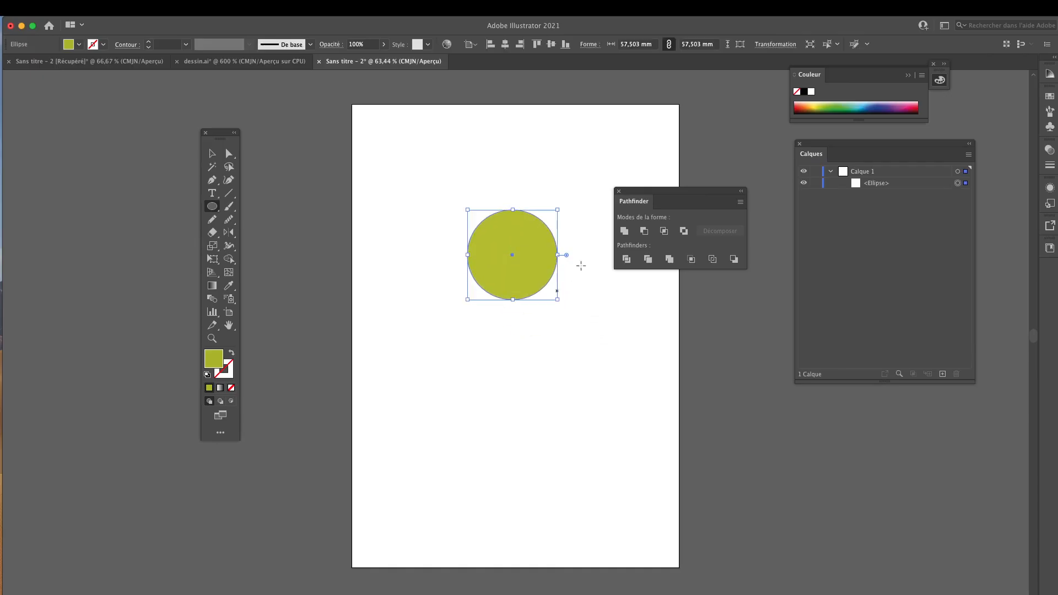
{"action": "left_click", "coordinate": [536, 279], "text": "super"}
{"action": "left_click", "coordinate": [537, 279], "text": "super"}
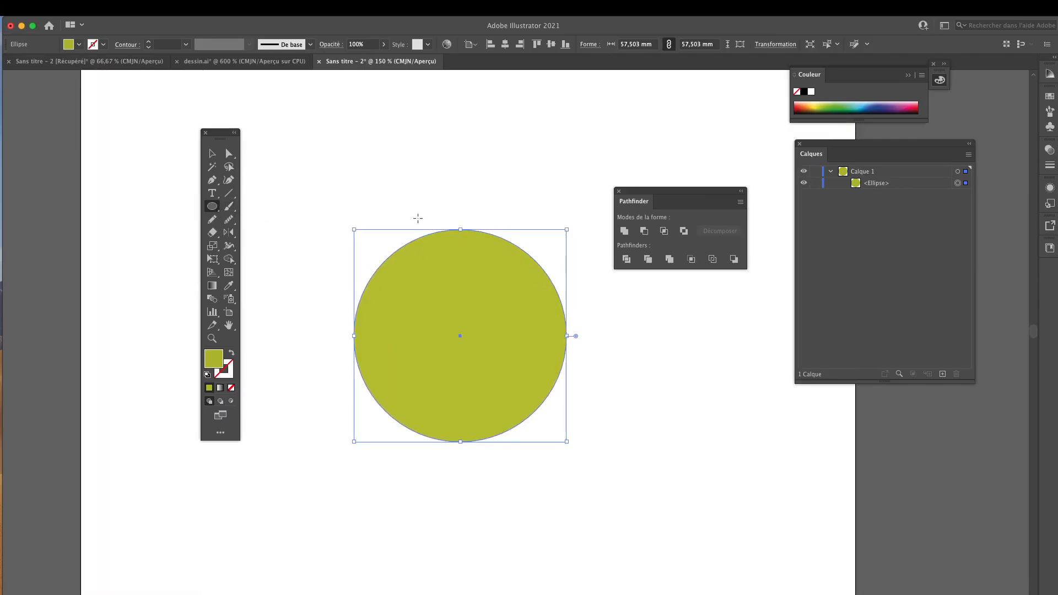
{"action": "mouse_move", "coordinate": [424, 205]}
{"action": "left_mouse_down"}
{"action": "mouse_move", "coordinate": [475, 259]}
{"action": "mouse_move", "coordinate": [513, 269]}
{"action": "mouse_move", "coordinate": [484, 251]}
{"action": "mouse_move", "coordinate": [525, 253]}
{"action": "left_mouse_up"}
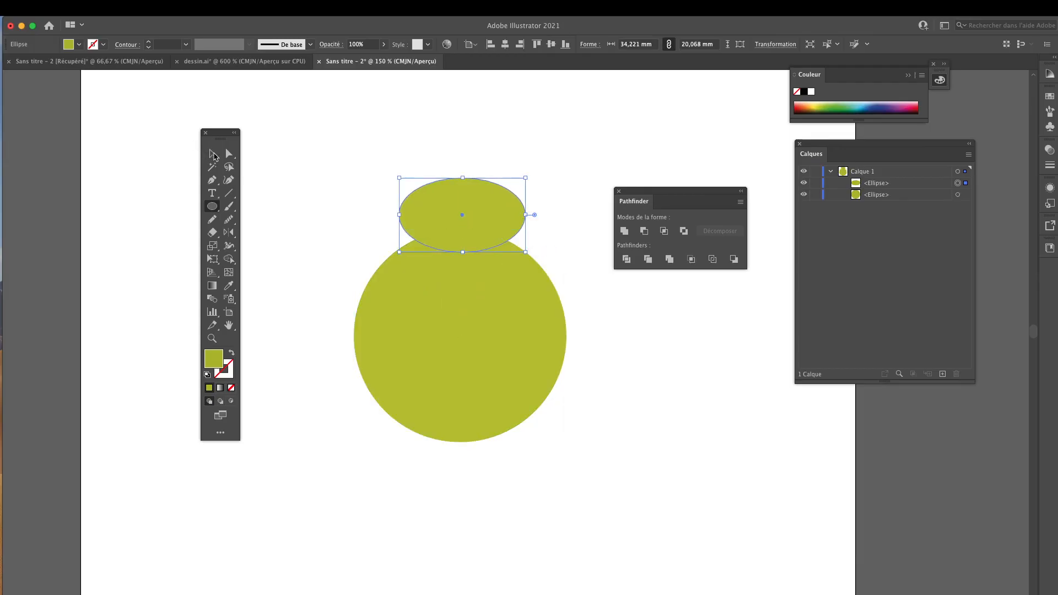
{"action": "left_click", "coordinate": [212, 154]}
{"action": "left_click", "coordinate": [279, 168]}
{"action": "left_click", "coordinate": [484, 234]}
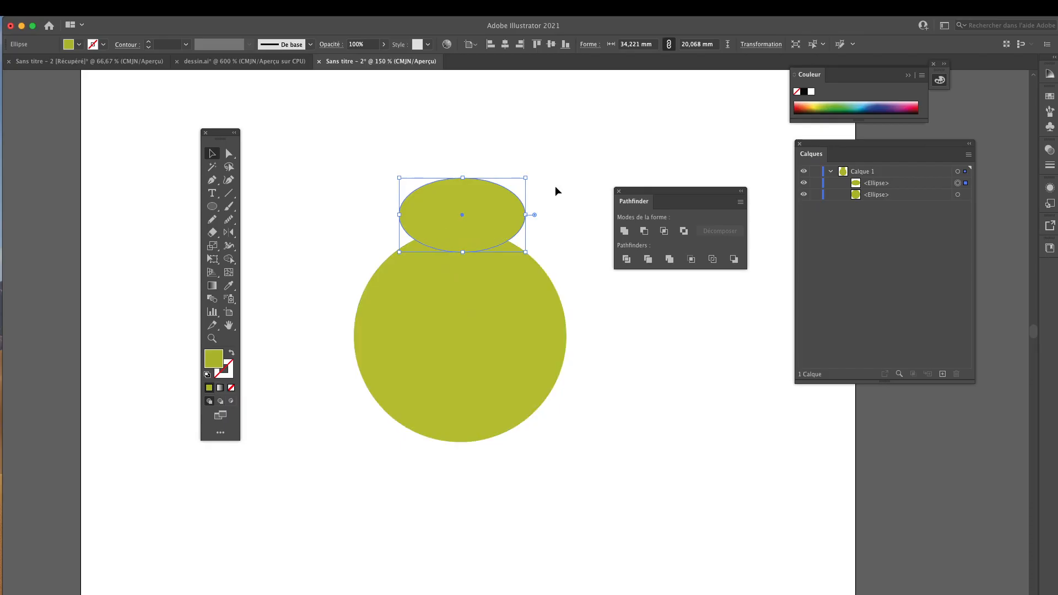
{"action": "key", "text": "Delete"}
- Draw a small green circle about 16.7 mm in diameter overlapping the upper edge of the large circle
{"action": "left_click", "coordinate": [211, 206]}
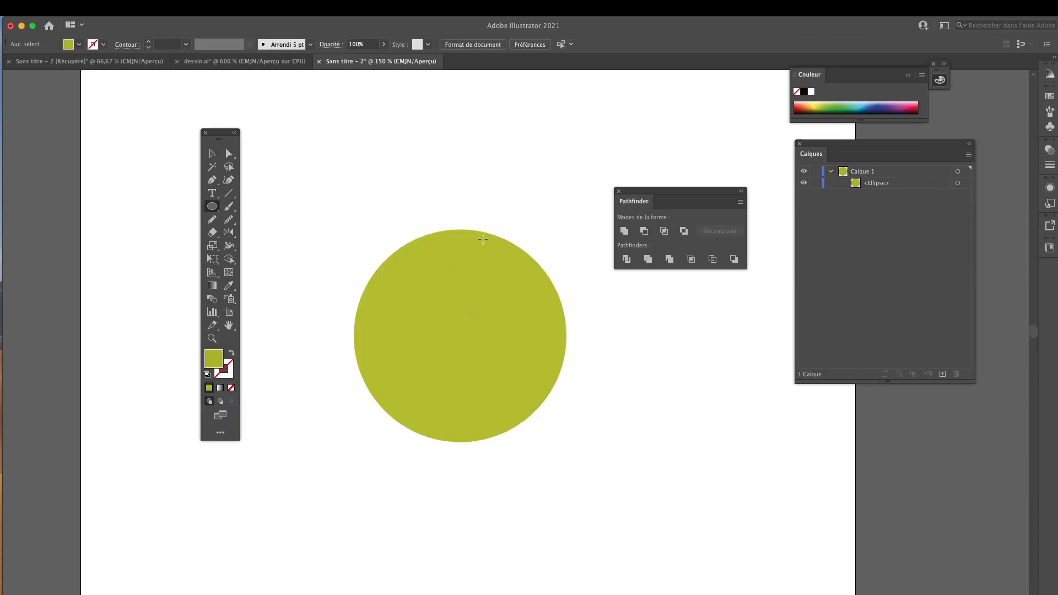
{"action": "left_click_drag", "start_coordinate": [426, 204], "coordinate": [489, 266]}
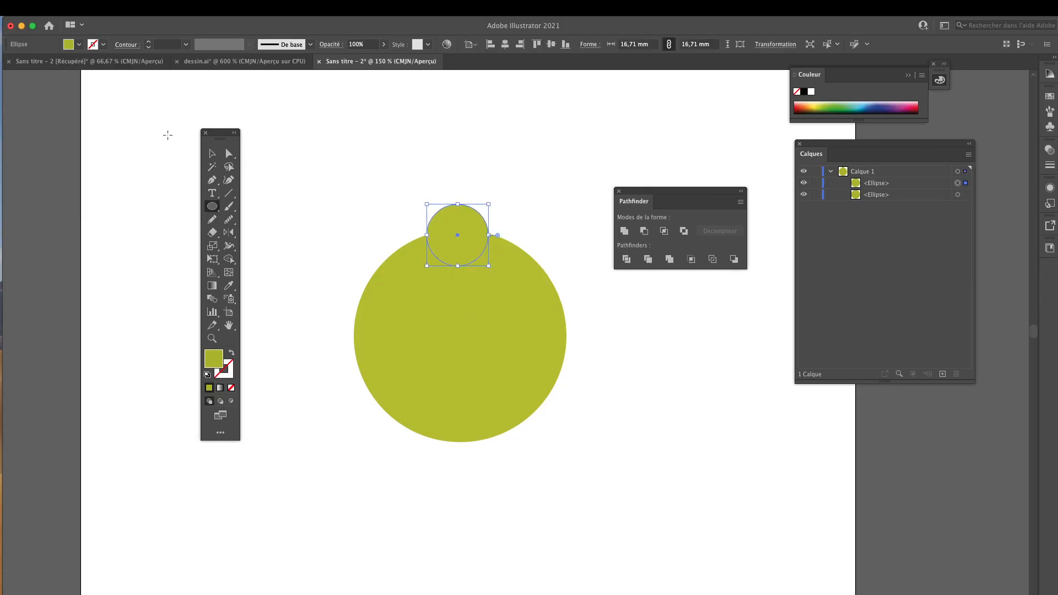
{"action": "left_click", "coordinate": [209, 154]}
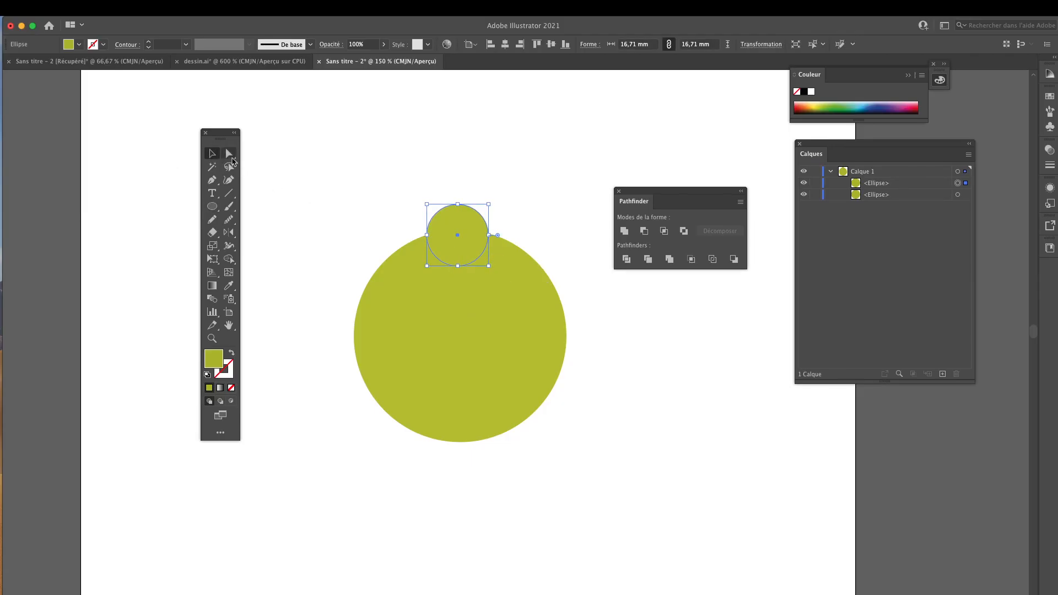
- Select both circles and merge them into a single path with the Pathfinder's Unite shape mode, without making a compound shape
{"action": "left_click", "coordinate": [358, 205]}
{"action": "left_click_drag", "start_coordinate": [362, 174], "coordinate": [531, 398]}
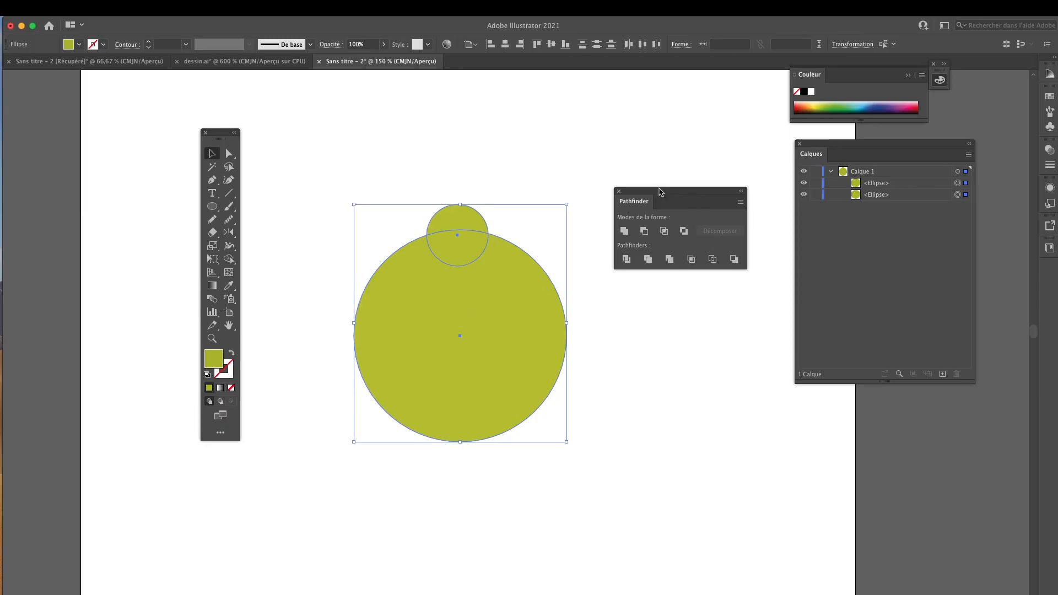
{"action": "left_click_drag", "start_coordinate": [706, 199], "coordinate": [699, 191]}
{"action": "left_click_drag", "start_coordinate": [837, 150], "coordinate": [787, 186]}
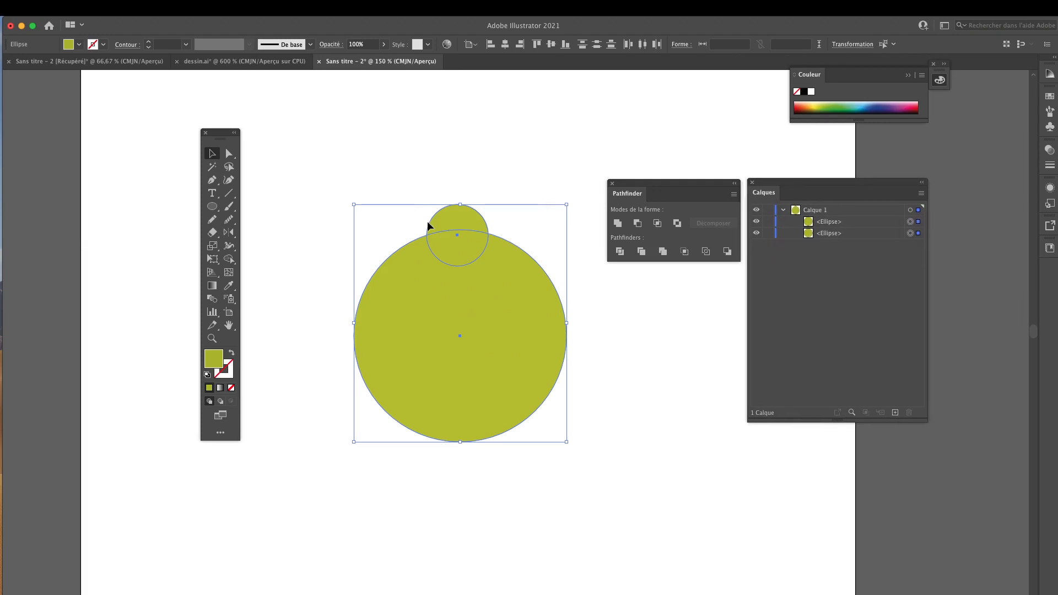
{"action": "left_click", "coordinate": [619, 224]}
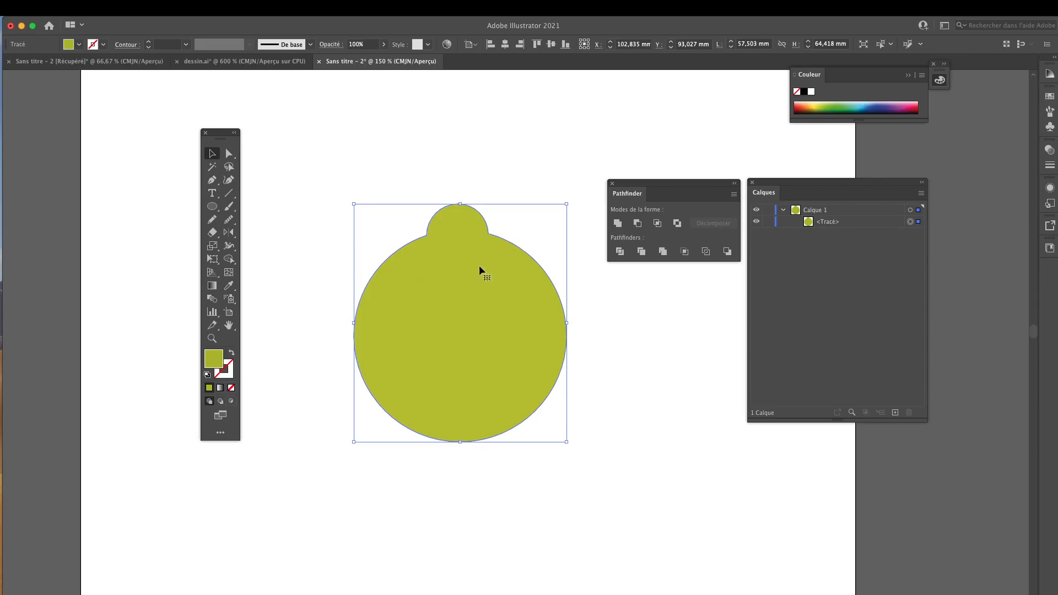
- Move the merged shape around the artboard, and undo the moves and the merge
{"action": "left_click_drag", "start_coordinate": [486, 270], "coordinate": [476, 253]}
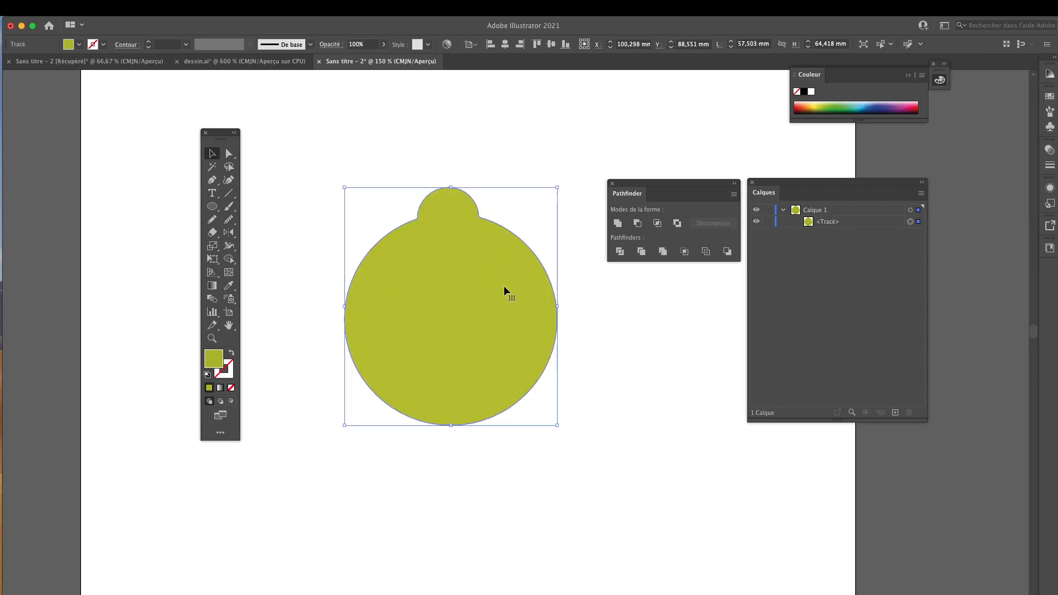
{"action": "left_click", "coordinate": [493, 183]}
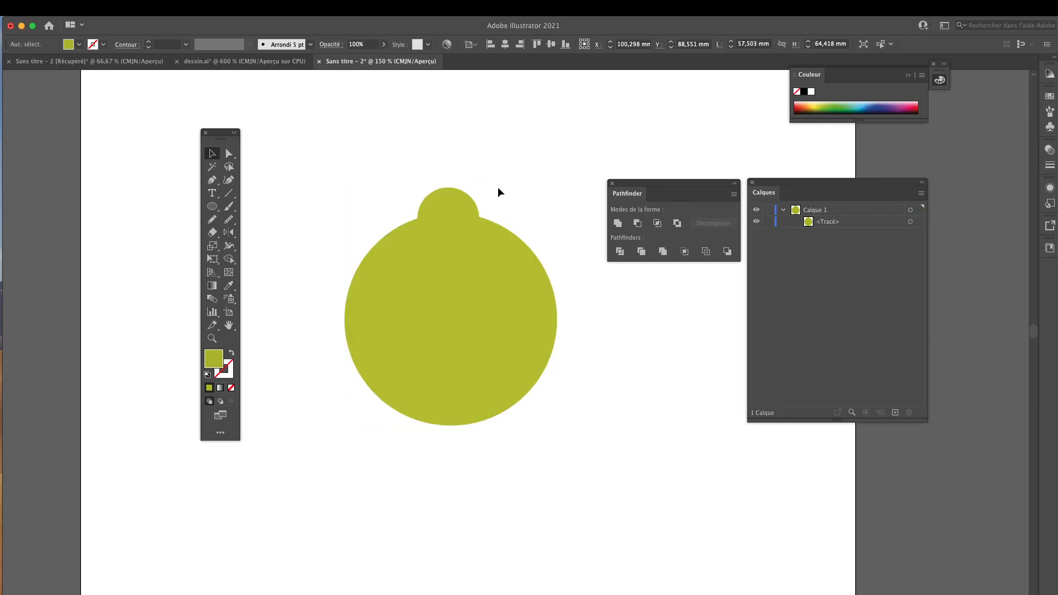
{"action": "left_click", "coordinate": [510, 230]}
{"action": "left_click_drag", "start_coordinate": [510, 230], "coordinate": [498, 236]}
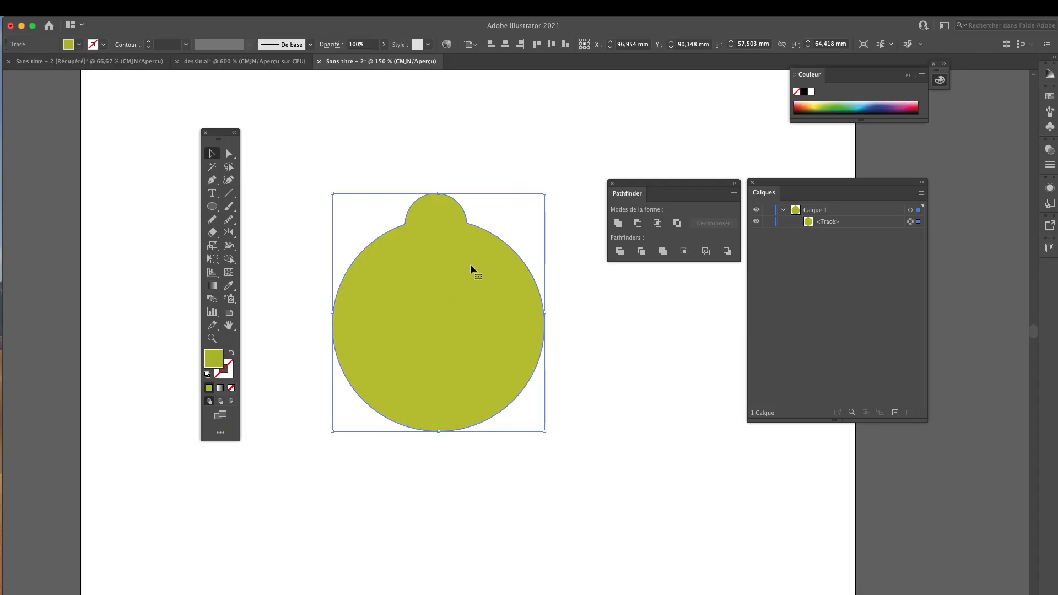
{"action": "key", "text": "super+z"}
{"action": "key", "text": "super+z"}
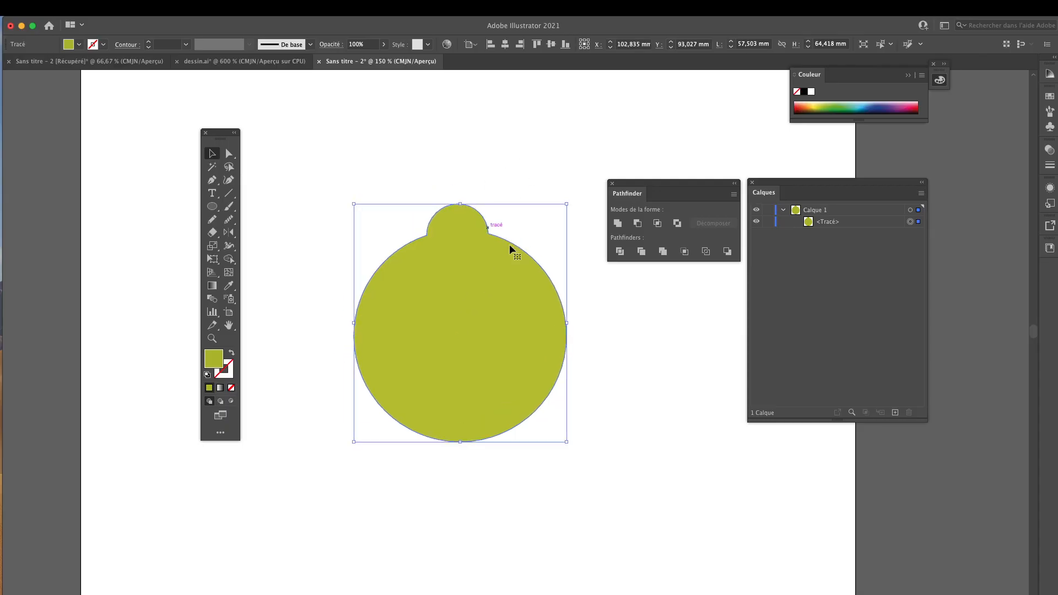
- Combine both circles into an editable compound shape with the Pathfinder's Unite mode, and shift it slightly on the artboard
{"action": "left_click_drag", "start_coordinate": [400, 175], "coordinate": [505, 303]}
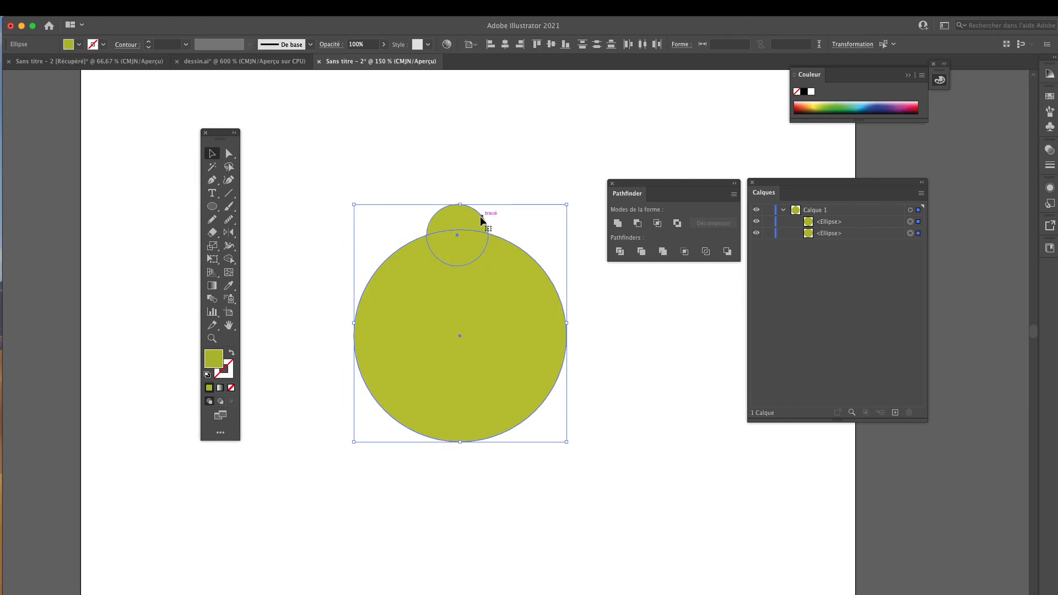
{"action": "left_click", "coordinate": [617, 224], "text": "alt"}
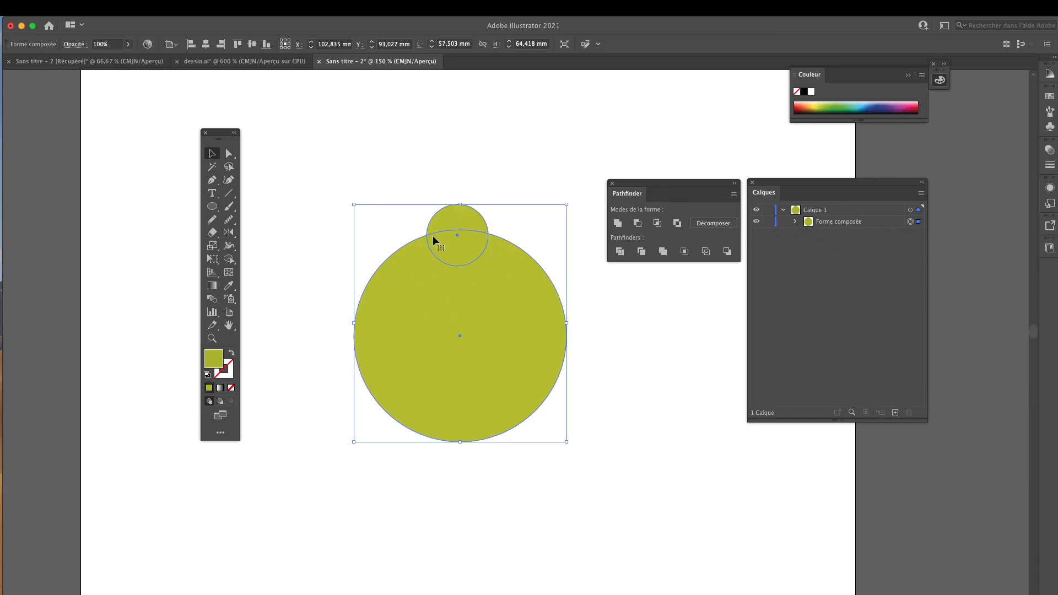
{"action": "left_click", "coordinate": [501, 164]}
{"action": "left_click_drag", "start_coordinate": [511, 266], "coordinate": [509, 248]}
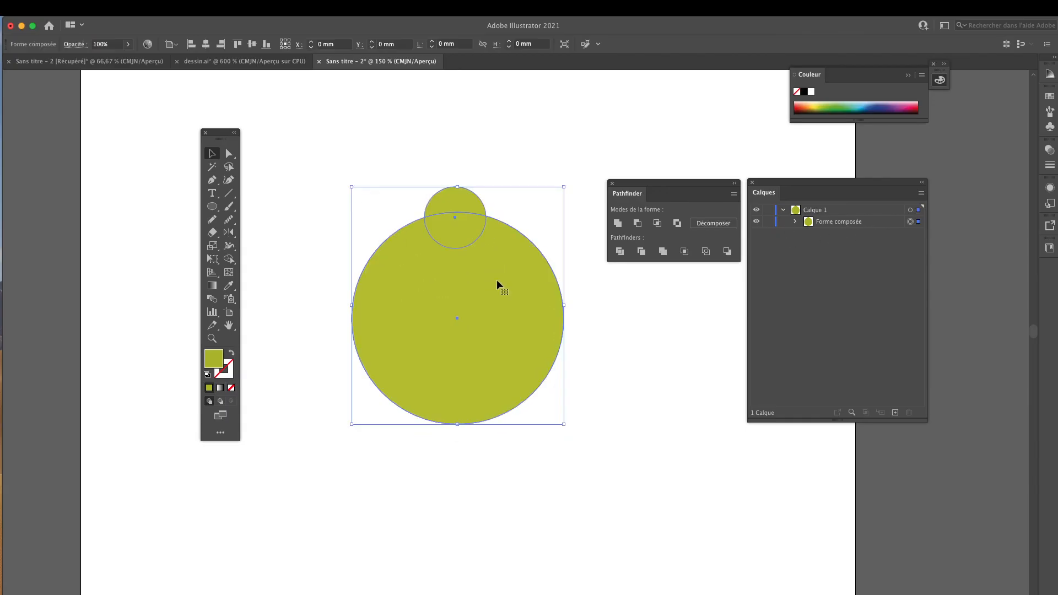
{"action": "left_click_drag", "start_coordinate": [492, 291], "coordinate": [475, 315]}
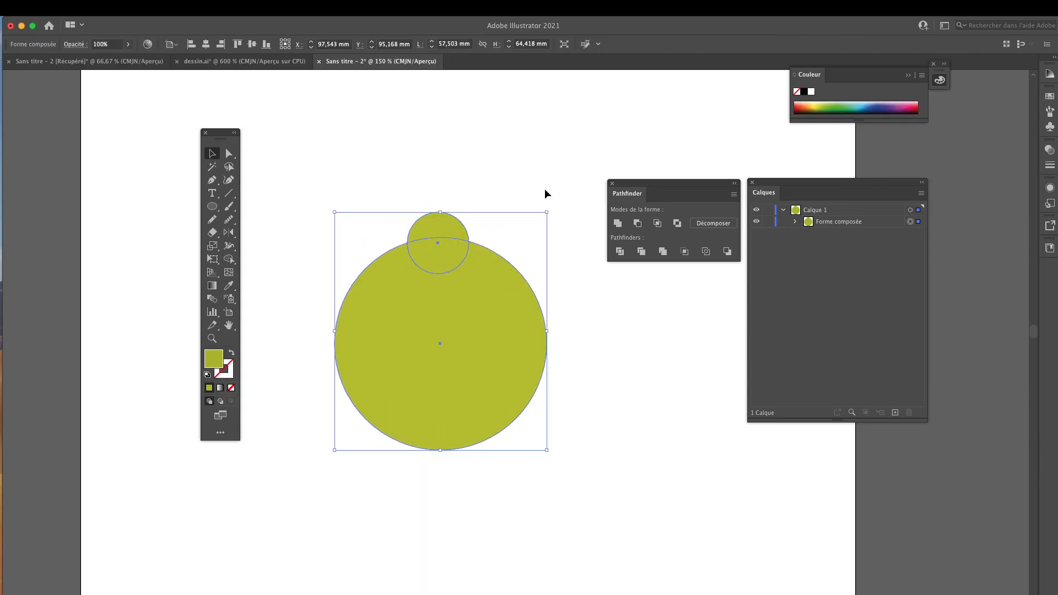
{"action": "left_click_drag", "start_coordinate": [447, 224], "coordinate": [450, 224]}
- Enlarge the small circle inside the compound shape, targeting it from the layer contents, and move the whole shape slightly up
{"action": "left_click", "coordinate": [796, 222]}
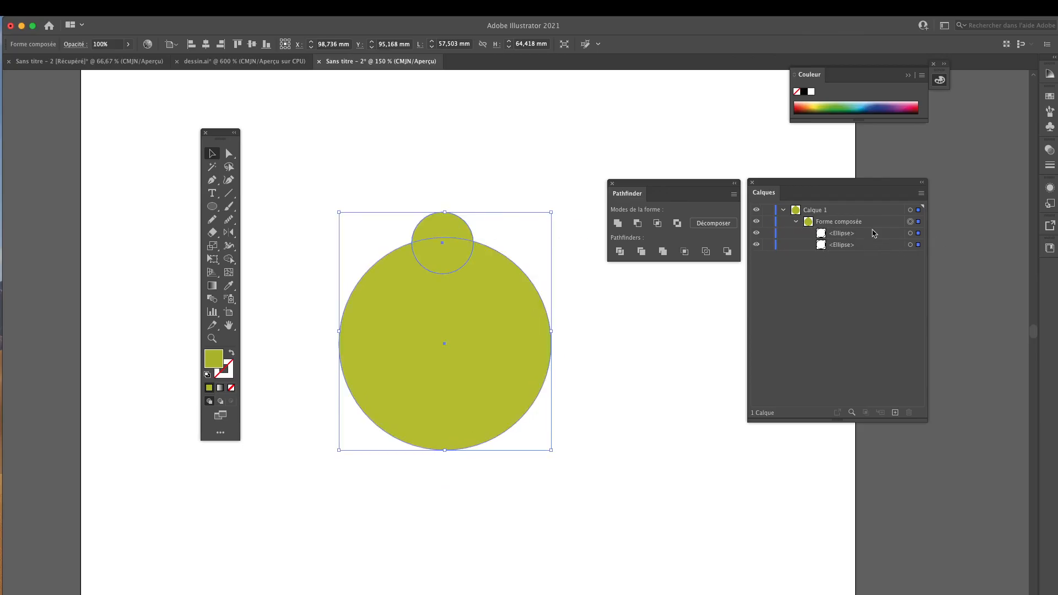
{"action": "left_click", "coordinate": [886, 247]}
{"action": "left_click", "coordinate": [909, 233]}
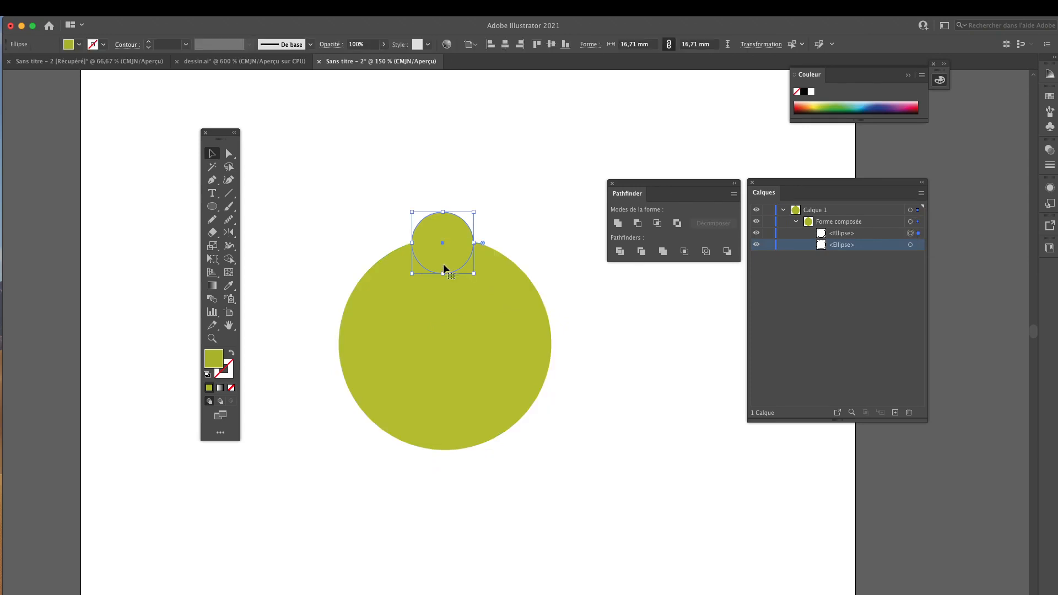
{"action": "left_click_drag", "start_coordinate": [473, 274], "coordinate": [399, 301]}
{"action": "left_click", "coordinate": [523, 237]}
{"action": "left_click_drag", "start_coordinate": [476, 270], "coordinate": [458, 226]}
{"action": "left_click", "coordinate": [551, 215]}
{"action": "left_click", "coordinate": [575, 226]}
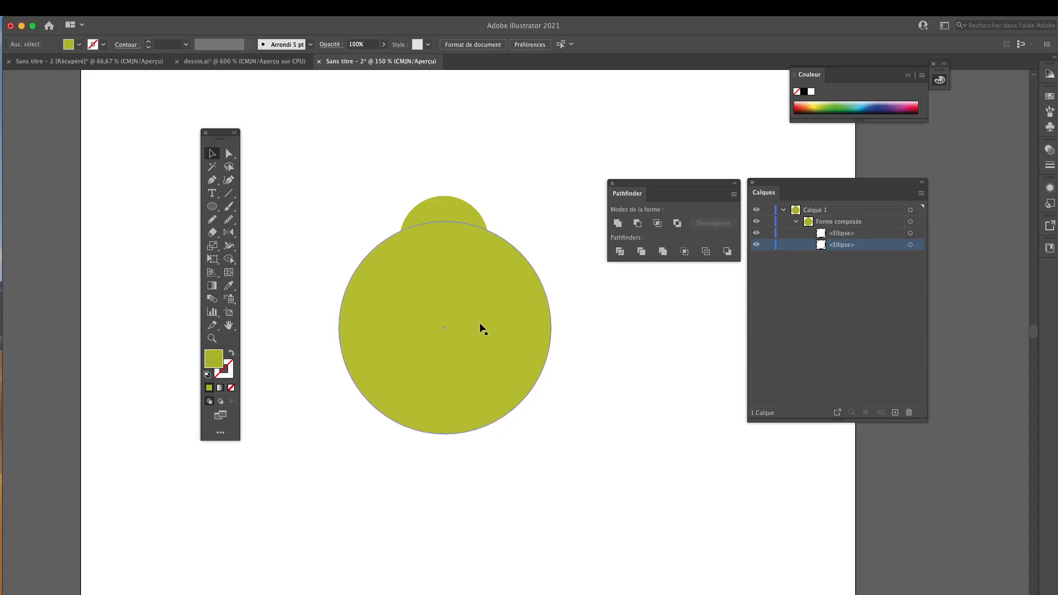
- Target the large circle inside the compound shape and move it slightly downward, leaving it overlapping the small circle
{"action": "left_click", "coordinate": [910, 244]}
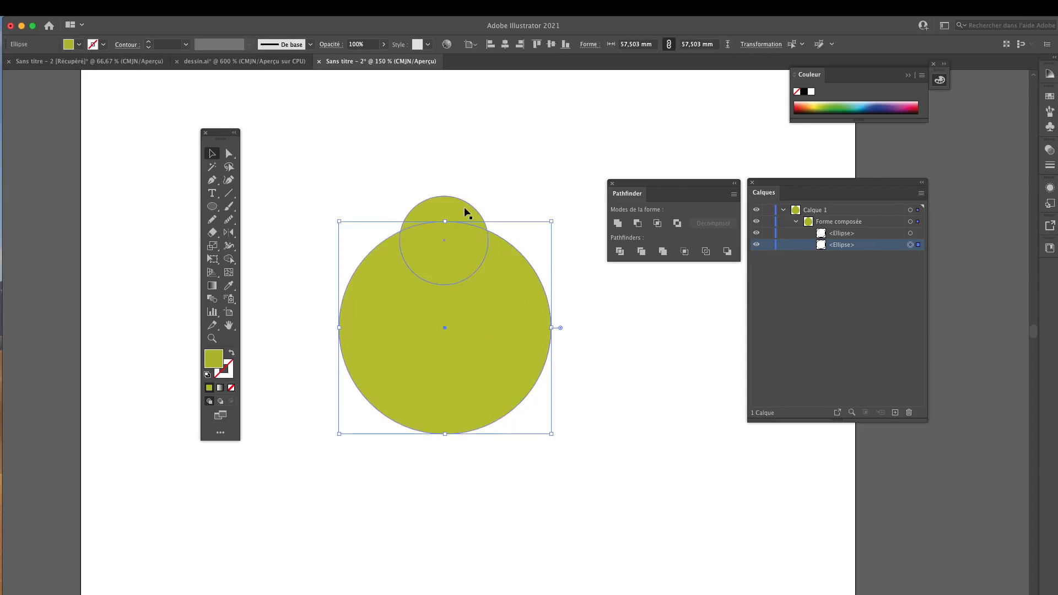
{"action": "left_click_drag", "start_coordinate": [477, 334], "coordinate": [481, 341]}
{"action": "left_click", "coordinate": [614, 313]}
- Move the whole compound shape slightly up and expand it into a single path
{"action": "left_click_drag", "start_coordinate": [335, 184], "coordinate": [593, 303]}
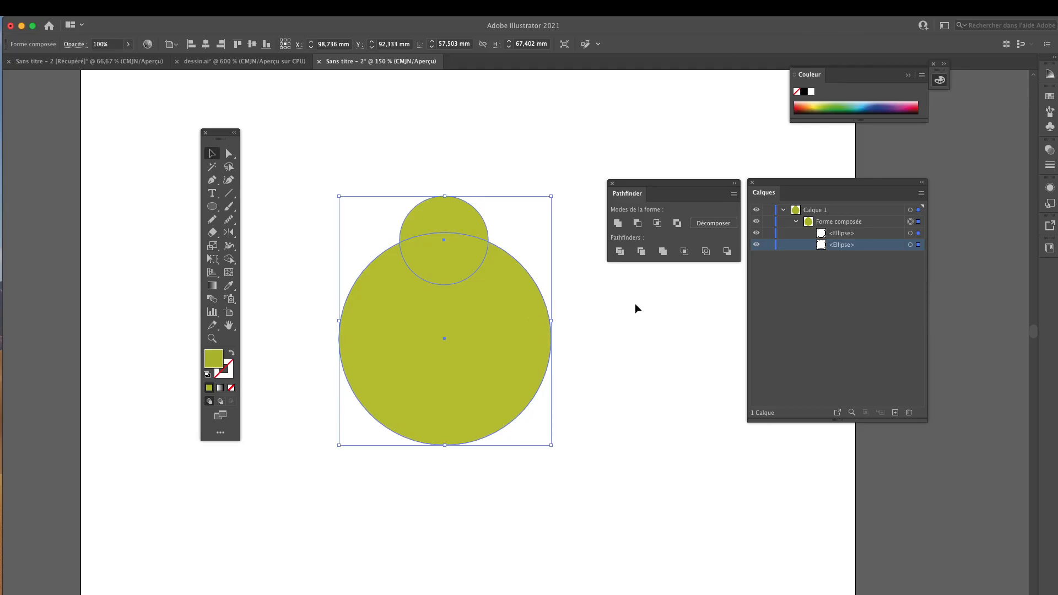
{"action": "left_click", "coordinate": [534, 256]}
{"action": "left_click", "coordinate": [490, 306]}
{"action": "left_click_drag", "start_coordinate": [499, 285], "coordinate": [502, 272]}
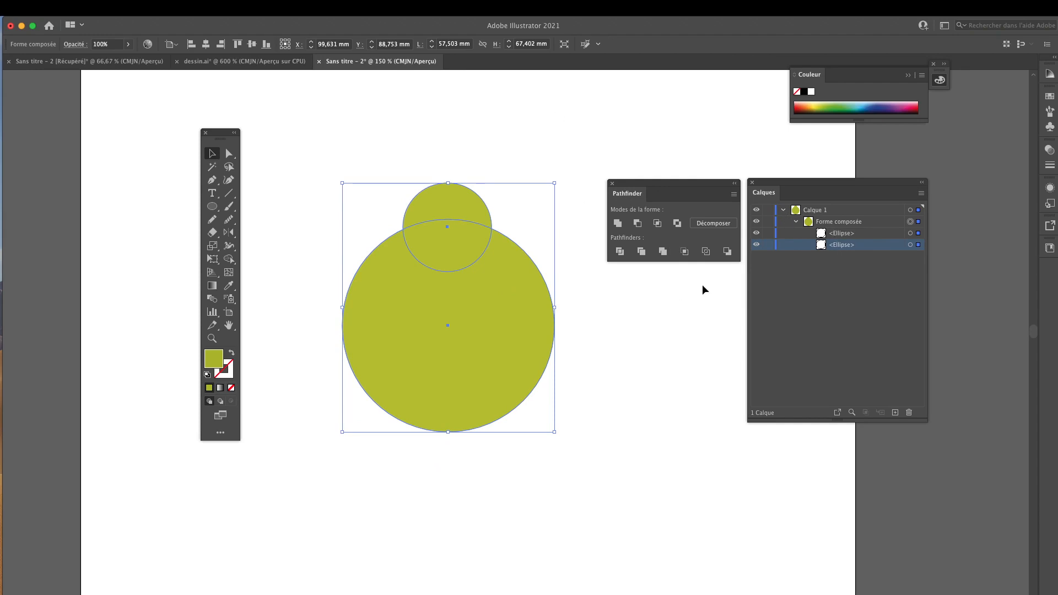
{"action": "left_click", "coordinate": [713, 223]}
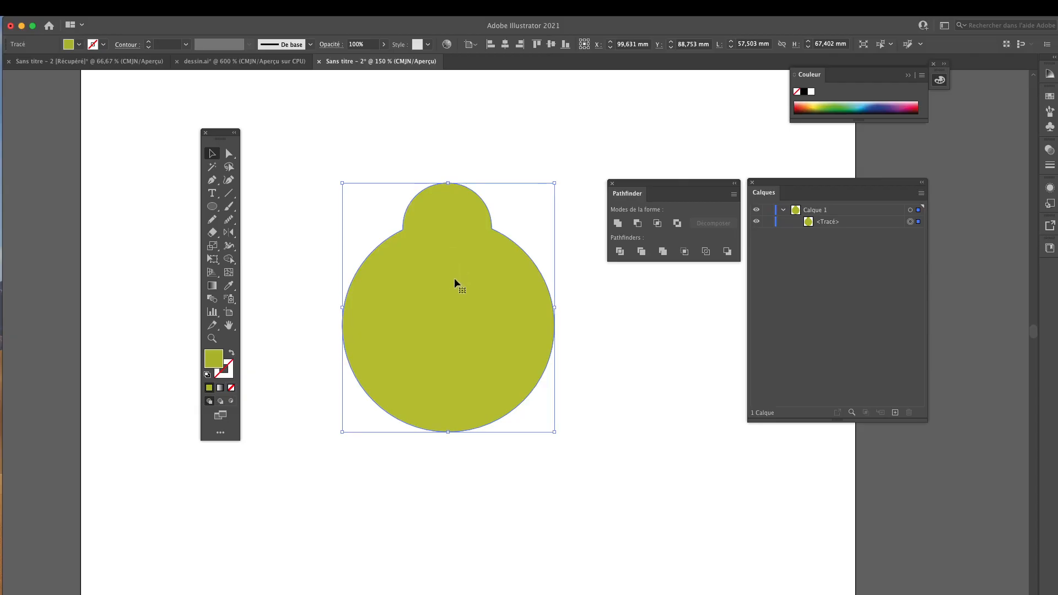
{"action": "left_click", "coordinate": [632, 315]}
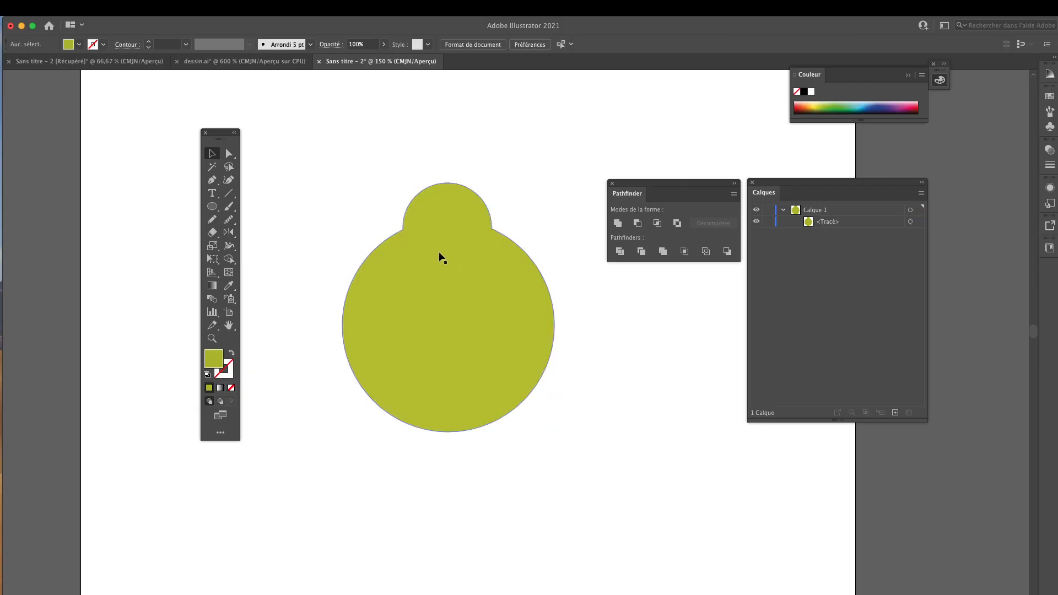
- Draw a circle about 31 mm in diameter inside the large round part of the merged green shape and fill it white
{"action": "left_click", "coordinate": [211, 206]}
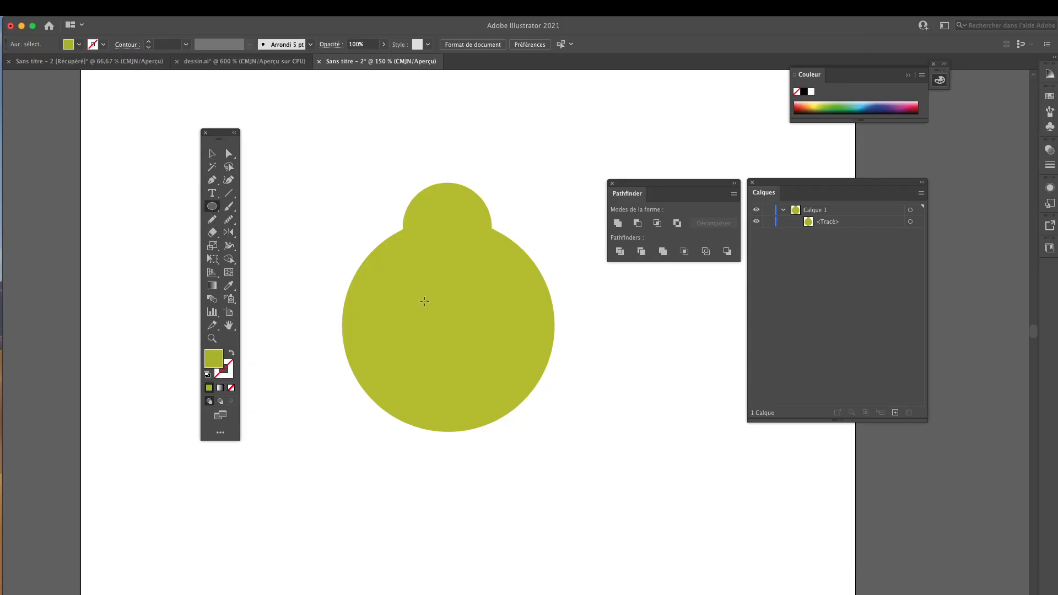
{"action": "left_click_drag", "start_coordinate": [424, 301], "coordinate": [507, 399]}
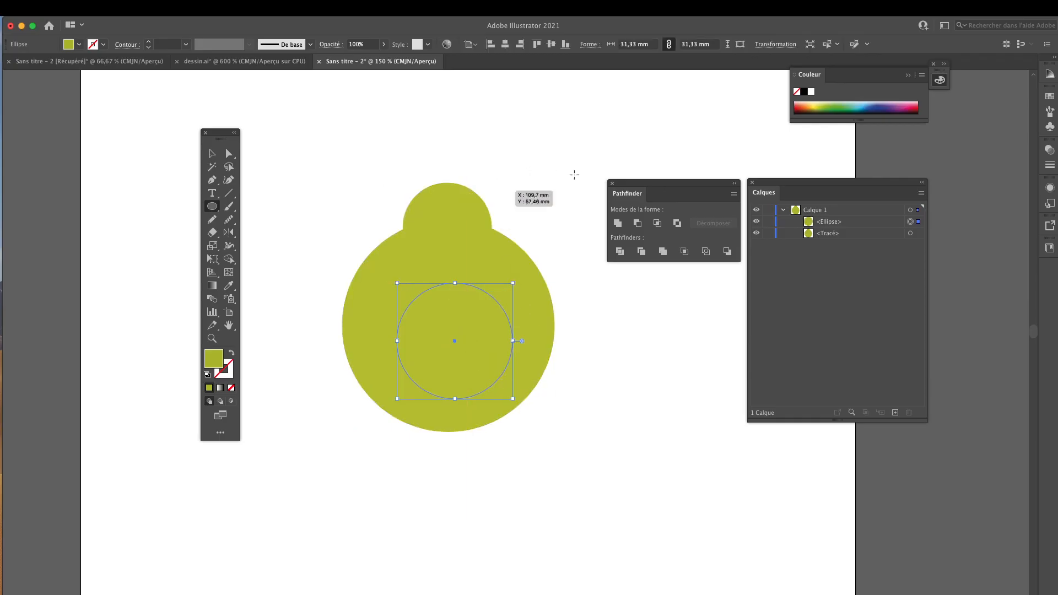
{"action": "left_click", "coordinate": [811, 92]}
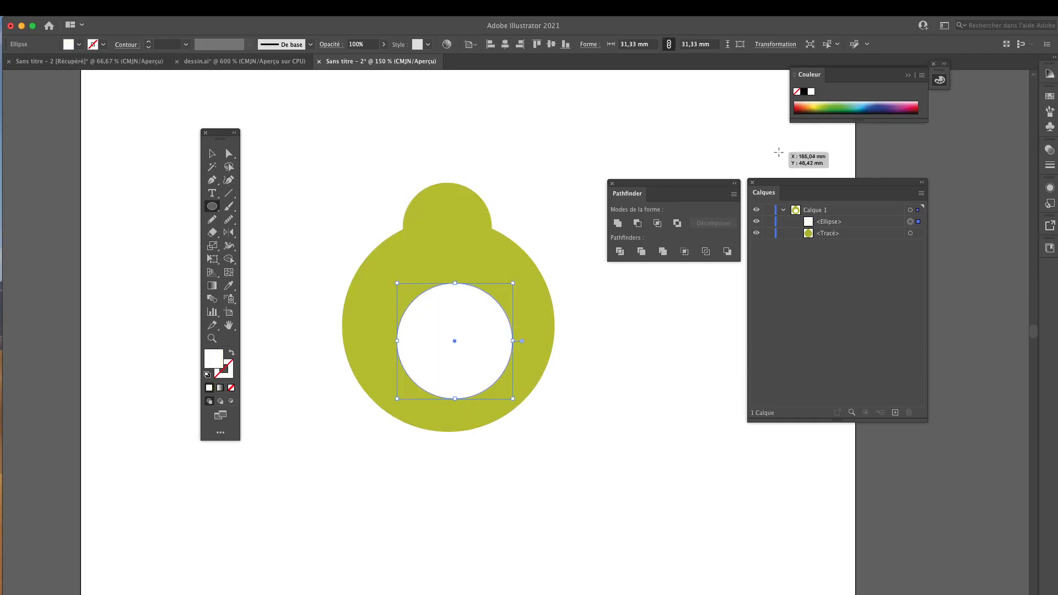
{"action": "left_click", "coordinate": [806, 109], "text": "shift"}
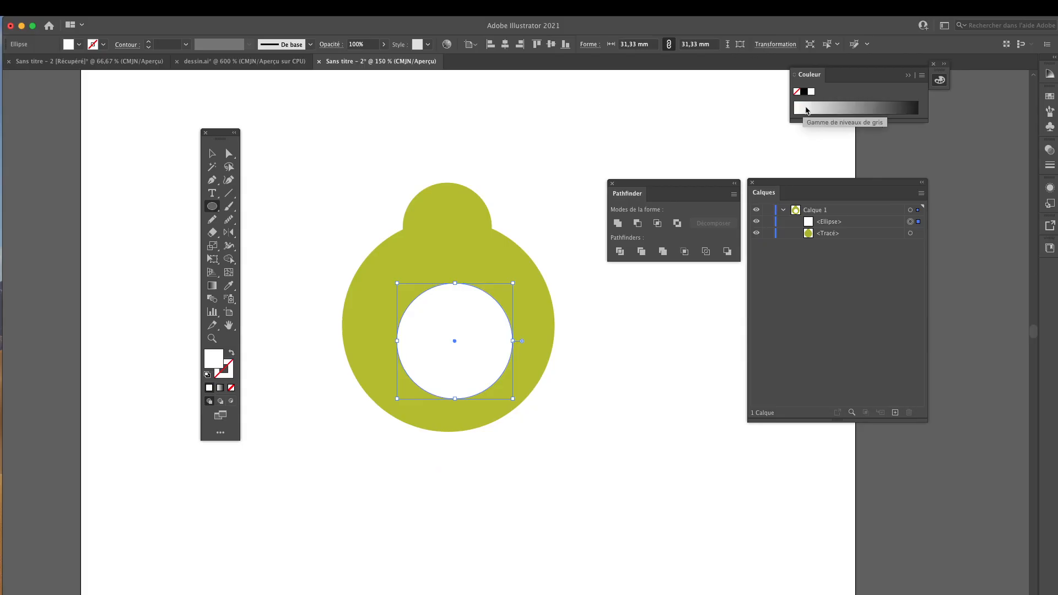
{"action": "left_click", "coordinate": [849, 110], "text": "shift"}
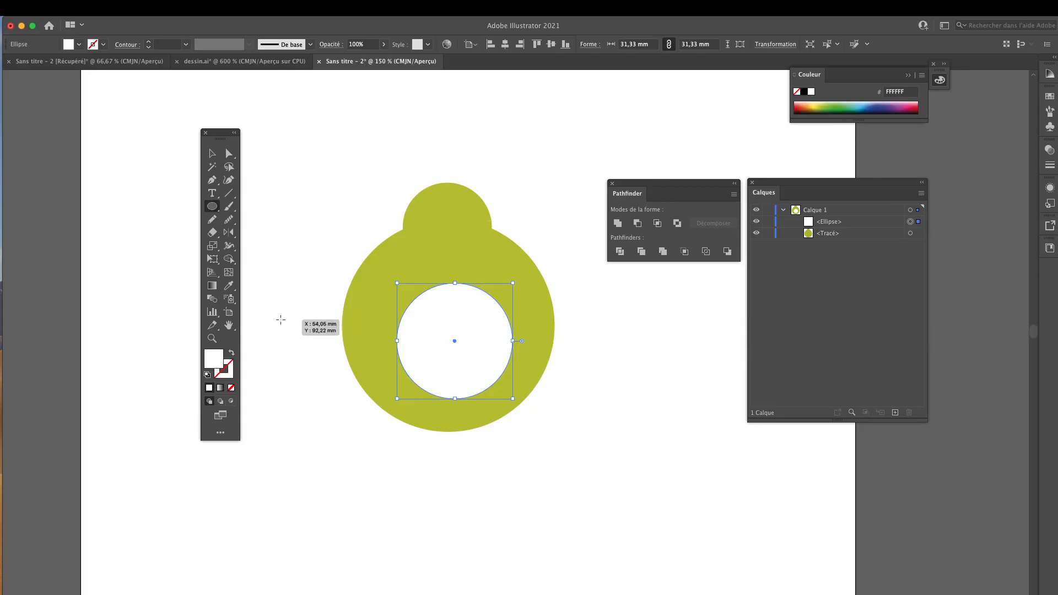
- Change the new inner circle's fill to magenta with hex value E224A3
{"action": "double_click", "coordinate": [215, 363]}
{"action": "left_click", "coordinate": [549, 269]}
{"action": "left_click", "coordinate": [644, 248]}
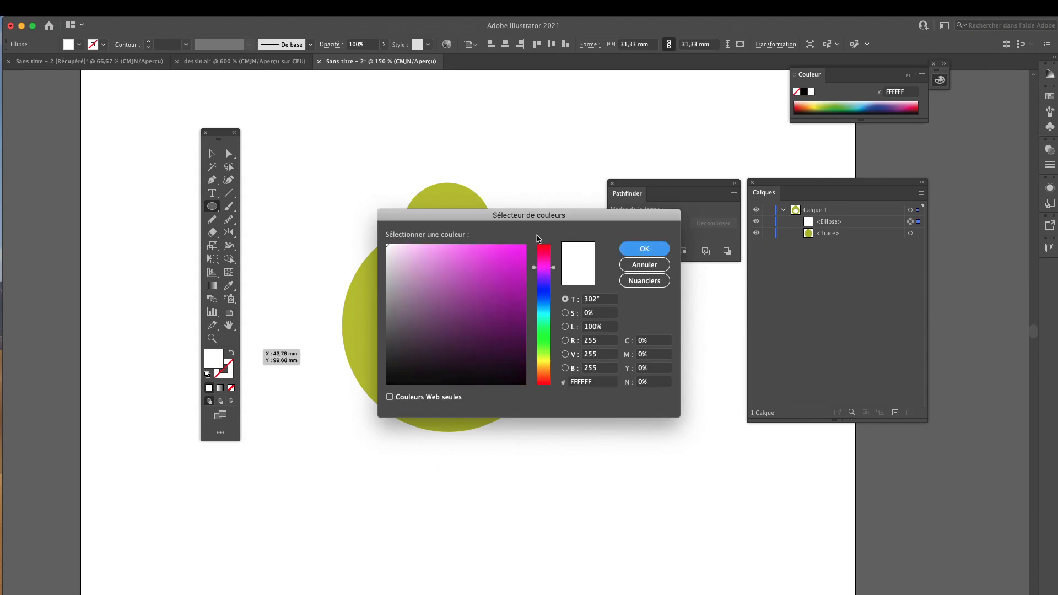
{"action": "double_click", "coordinate": [210, 361]}
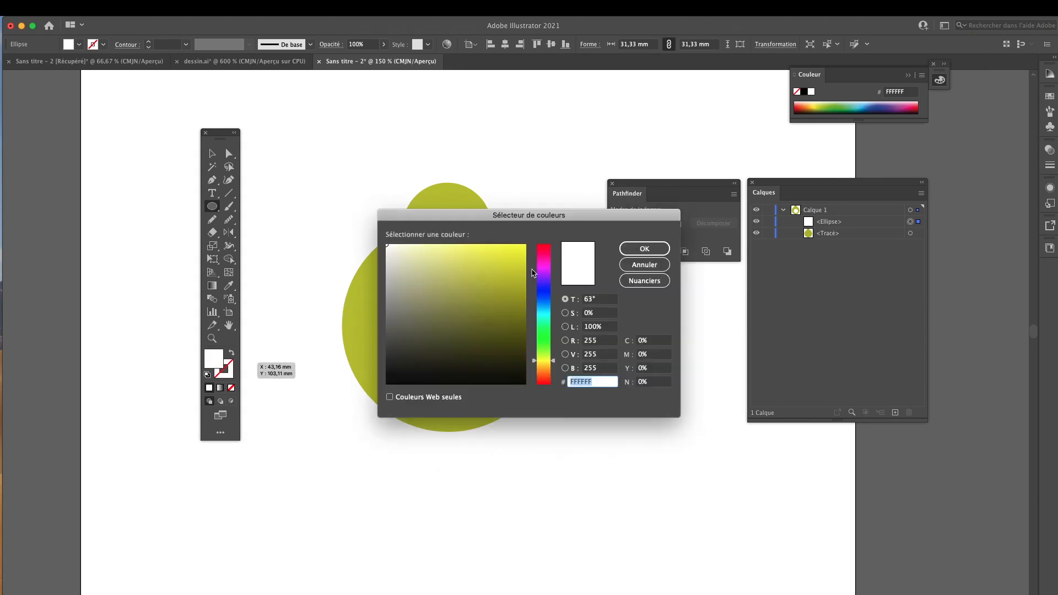
{"action": "left_click", "coordinate": [503, 260]}
{"action": "left_click", "coordinate": [544, 260]}
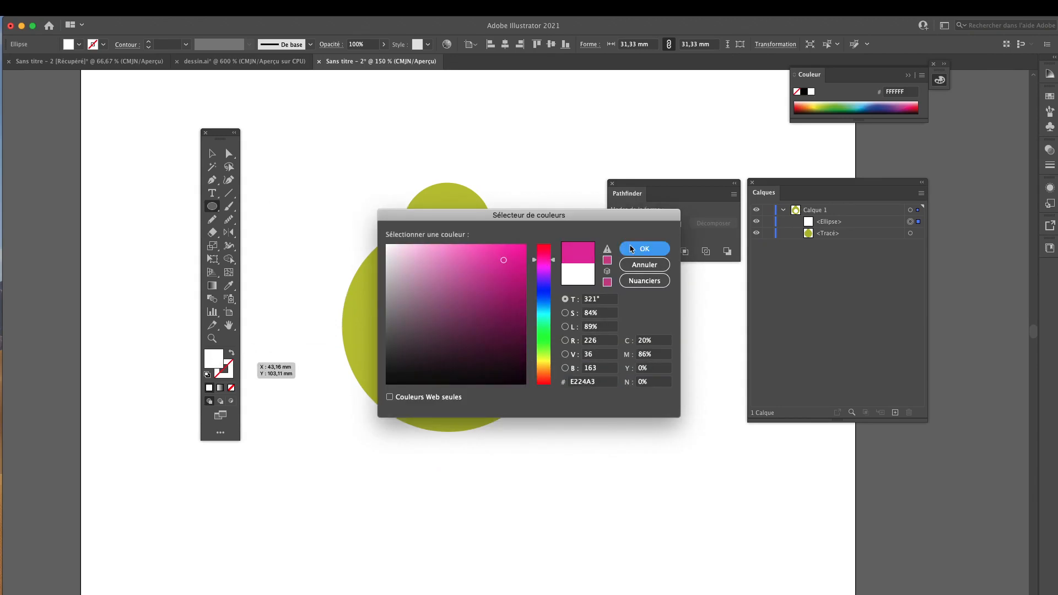
{"action": "left_click", "coordinate": [644, 249]}
- Shift the magenta circle slightly left and align it with the green shape on their horizontal centres
{"action": "left_click", "coordinate": [211, 153]}
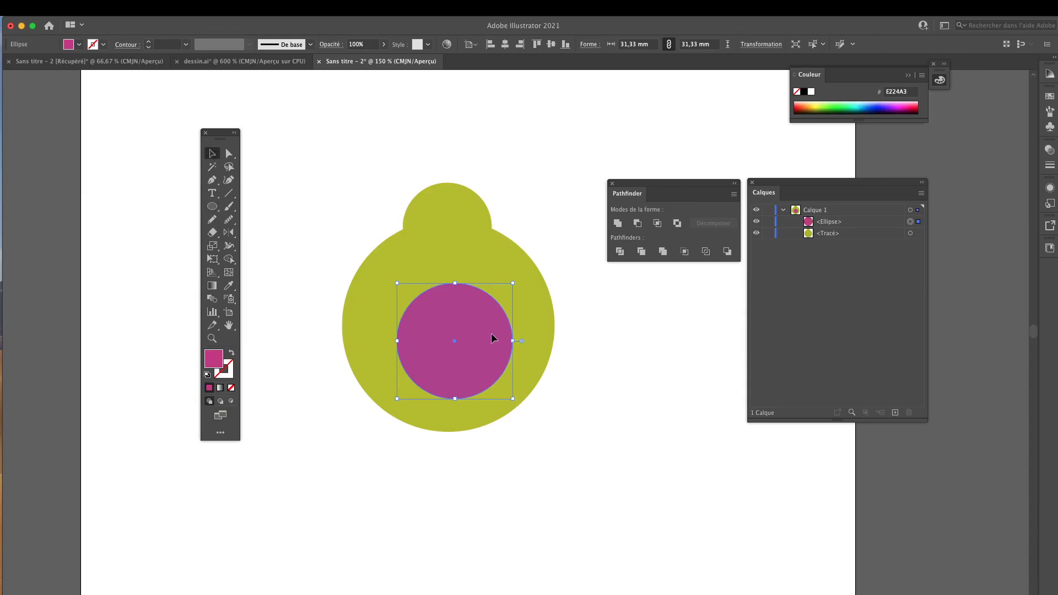
{"action": "mouse_move", "coordinate": [497, 343]}
{"action": "left_mouse_down"}
{"action": "mouse_move", "coordinate": [472, 338]}
{"action": "mouse_move", "coordinate": [504, 350]}
{"action": "mouse_move", "coordinate": [469, 336]}
{"action": "mouse_move", "coordinate": [481, 344]}
{"action": "left_mouse_up"}
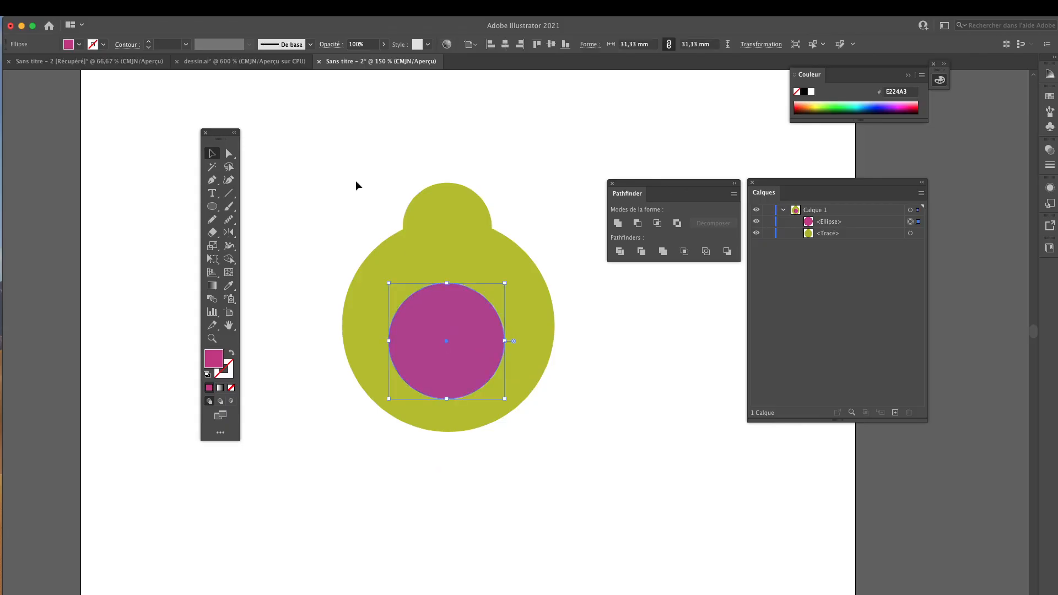
{"action": "left_click_drag", "start_coordinate": [355, 181], "coordinate": [536, 437]}
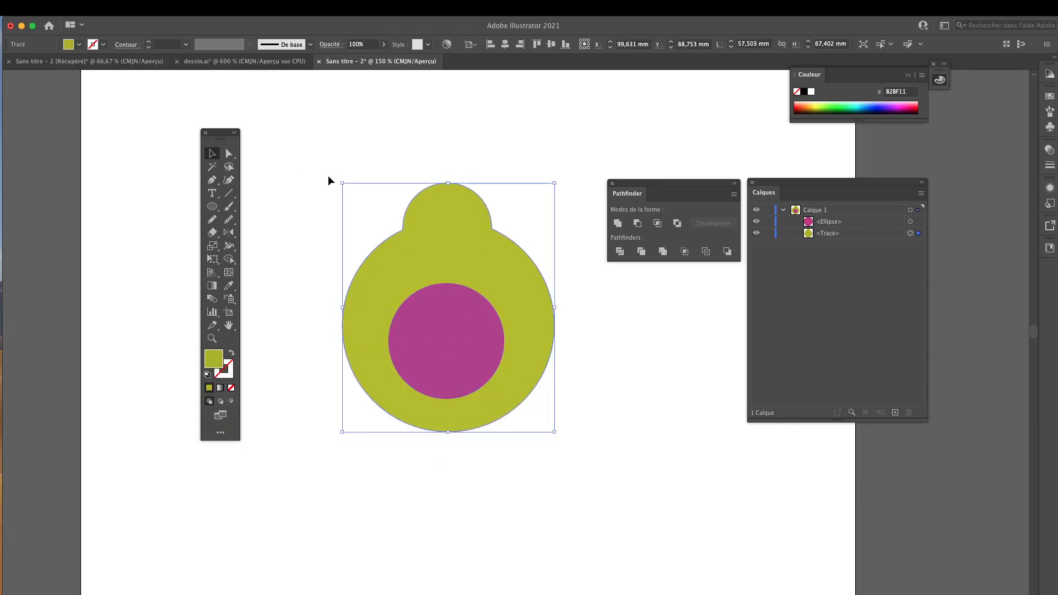
{"action": "left_click", "coordinate": [457, 326], "text": "shift"}
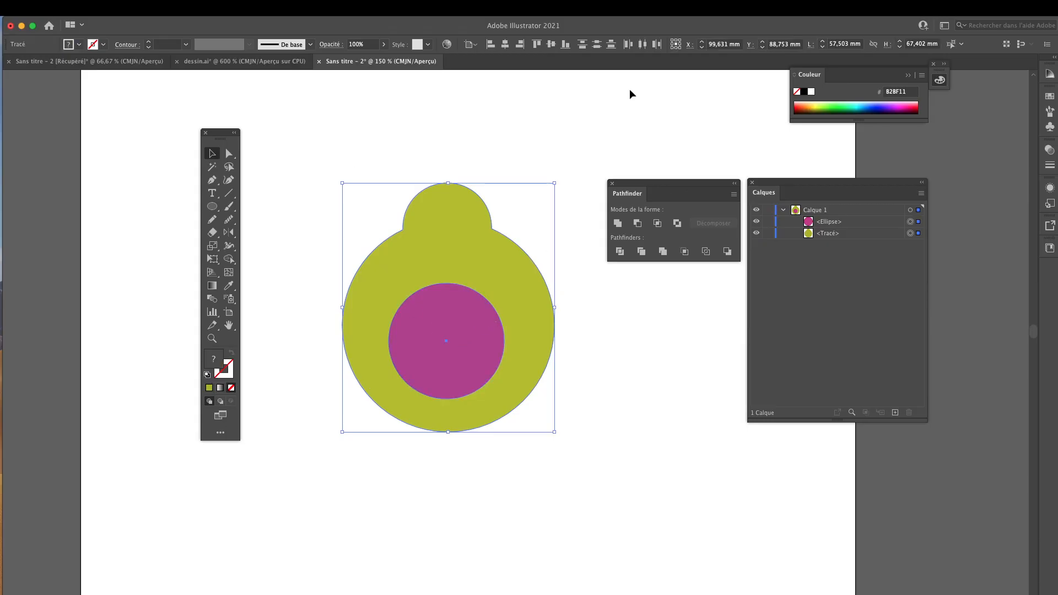
{"action": "left_click", "coordinate": [505, 45]}
{"action": "left_click", "coordinate": [519, 180]}
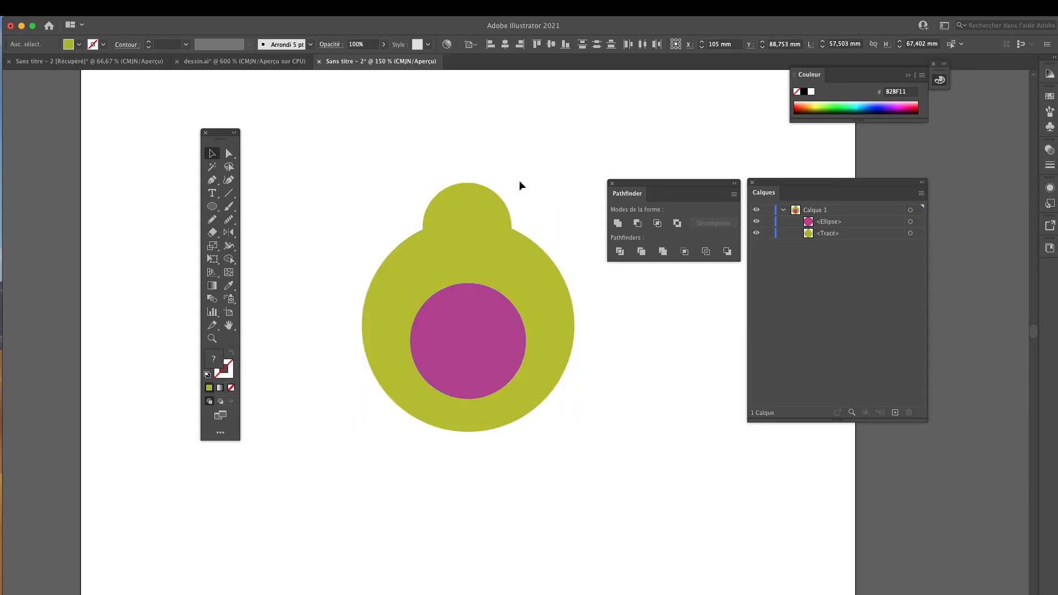
- Cut the magenta circle out of the green shape with the Pathfinder's Minus Front mode, and move the result up and to the left
{"action": "left_click_drag", "start_coordinate": [355, 173], "coordinate": [553, 438]}
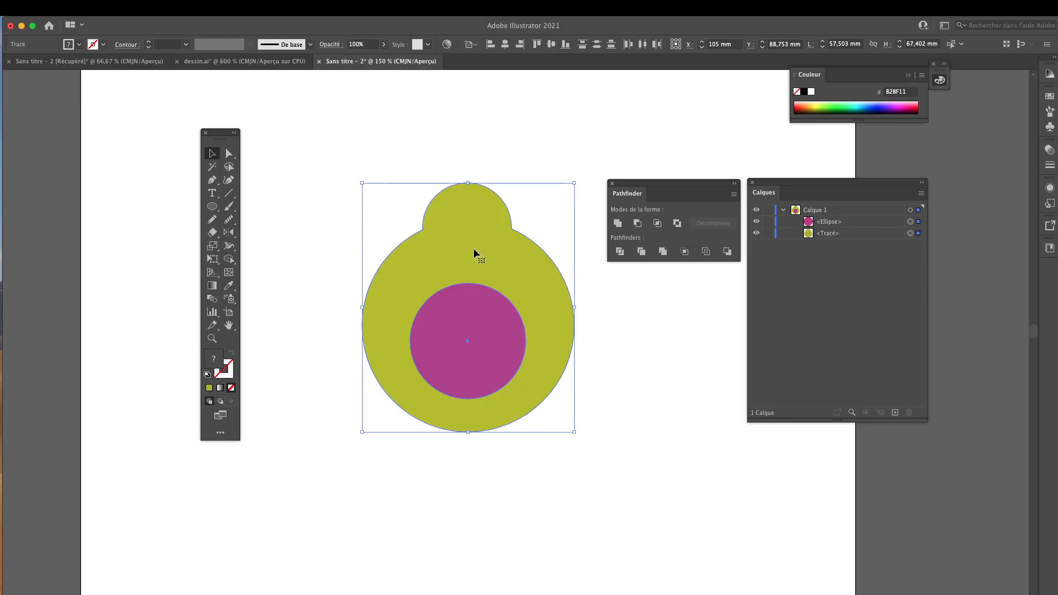
{"action": "left_click", "coordinate": [638, 223]}
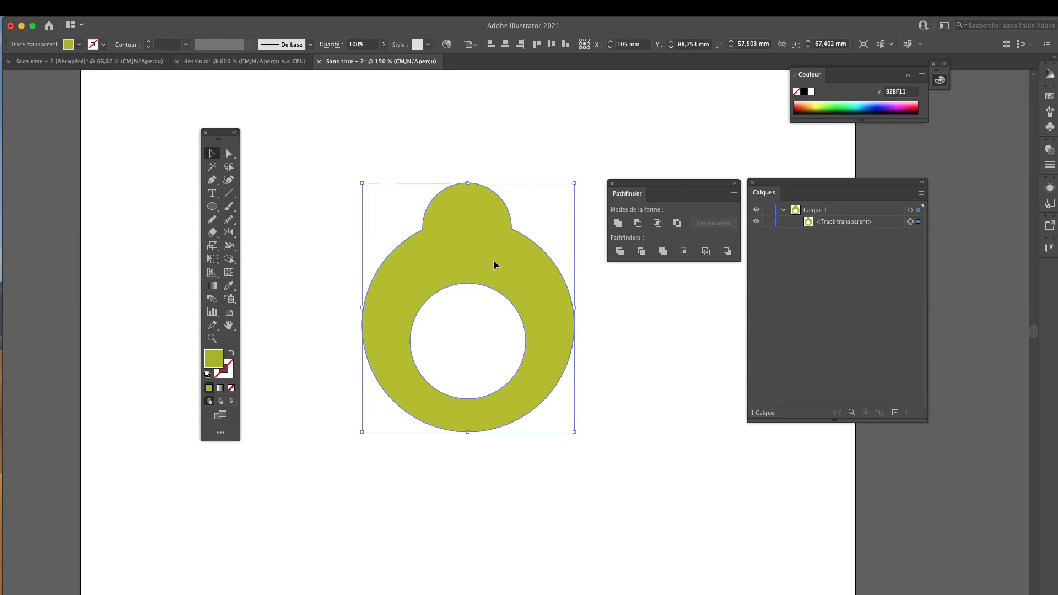
{"action": "left_click_drag", "start_coordinate": [494, 260], "coordinate": [484, 237]}
{"action": "left_click", "coordinate": [666, 339]}
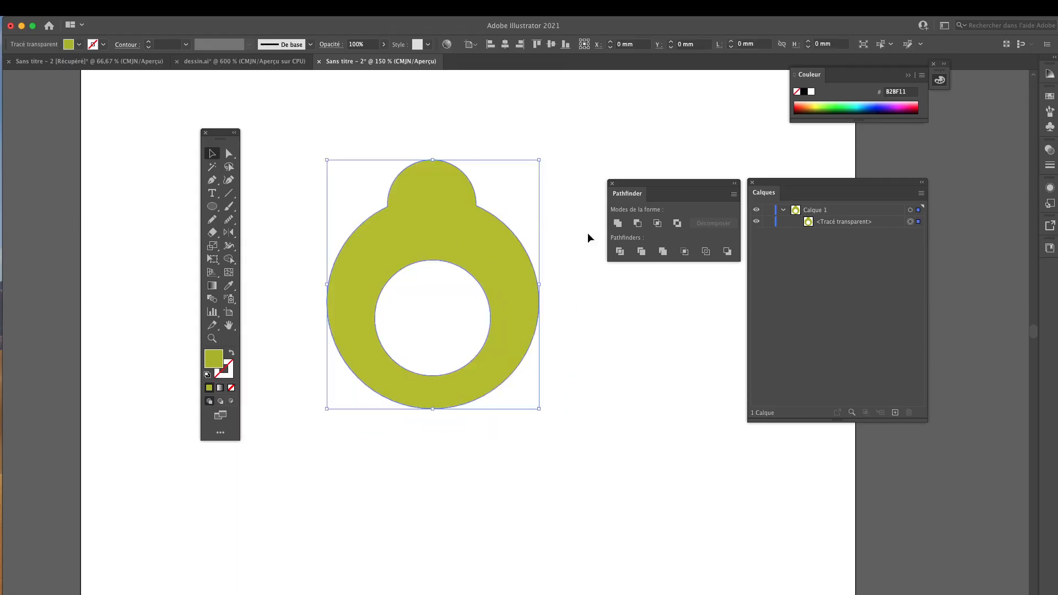
- Draw a rectangle about 72.5 by 95.3 mm over the whole pierced shape and fill it purple
{"action": "left_click", "coordinate": [212, 206]}
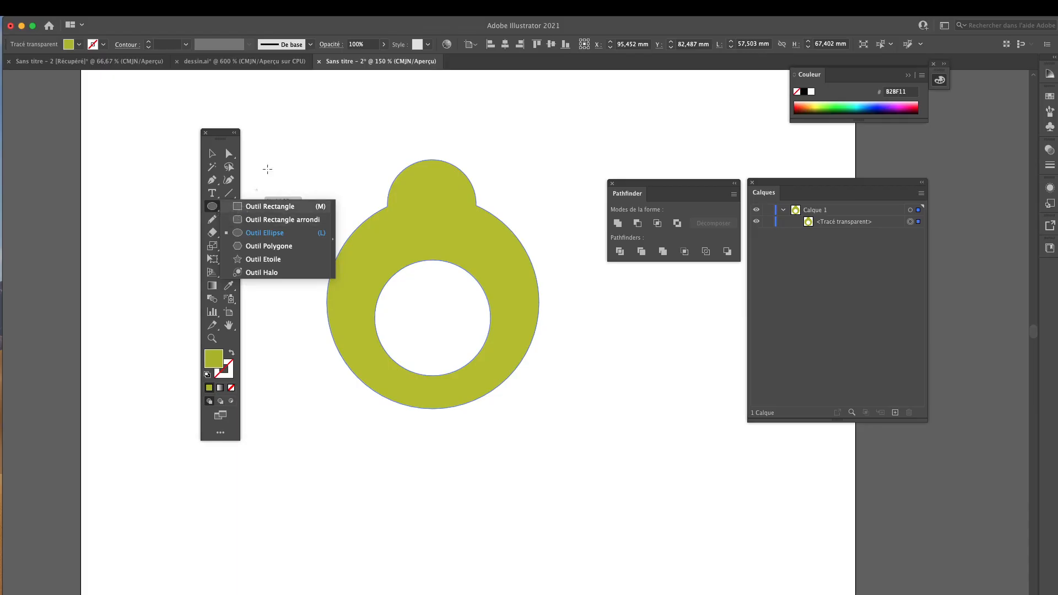
{"action": "key", "text": "m"}
{"action": "left_click_drag", "start_coordinate": [297, 122], "coordinate": [565, 473]}
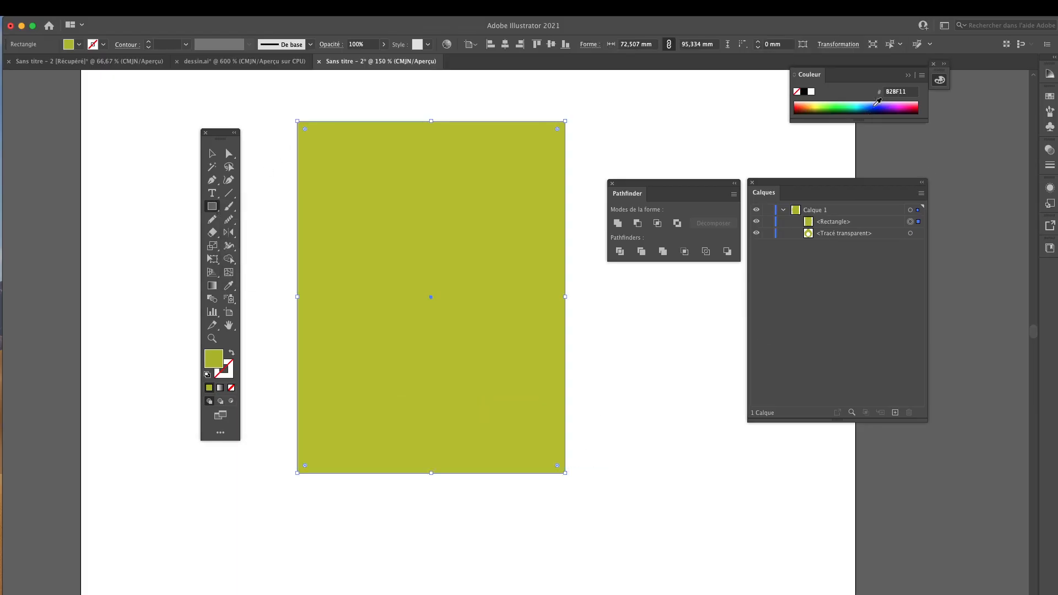
{"action": "left_click", "coordinate": [877, 103]}
{"action": "left_click", "coordinate": [212, 154]}
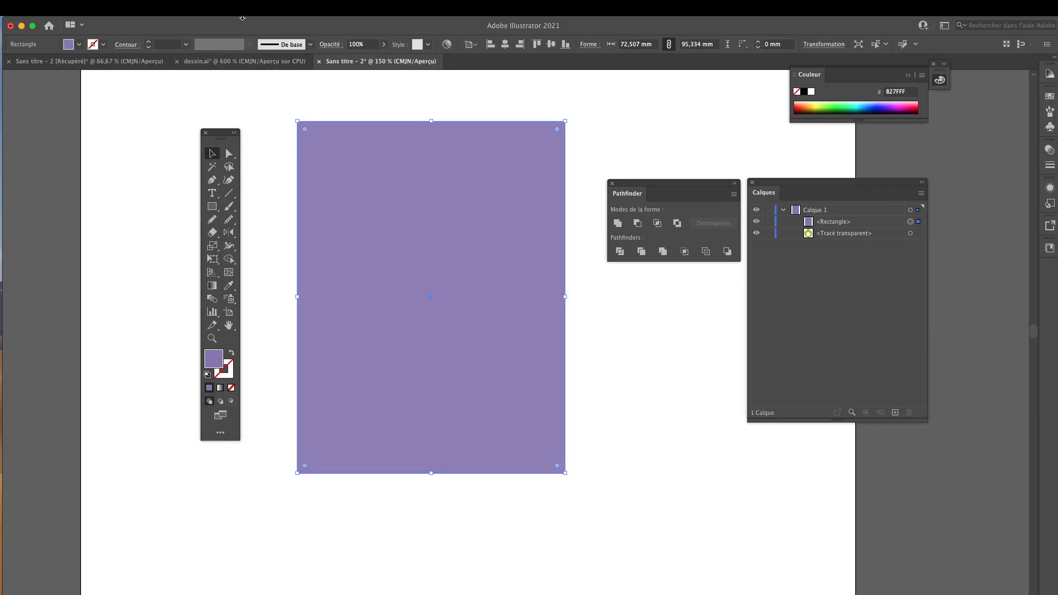
- Send the purple rectangle to the back to check the transparency of the hole, and delete the rectangle
{"action": "left_click", "coordinate": [157, 22]}
{"action": "mouse_move", "coordinate": [179, 51]}
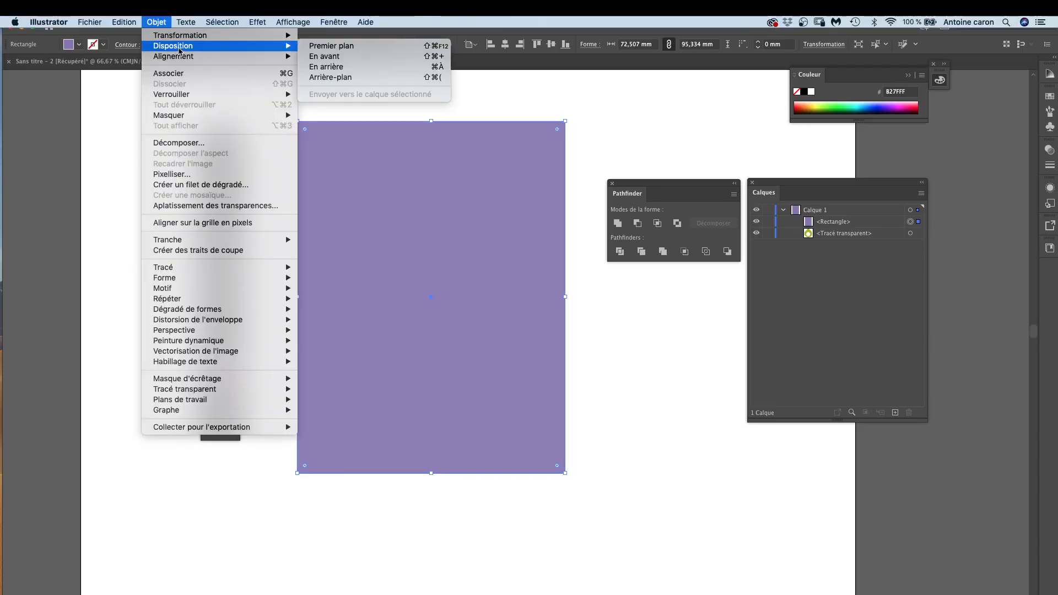
{"action": "left_click", "coordinate": [333, 77]}
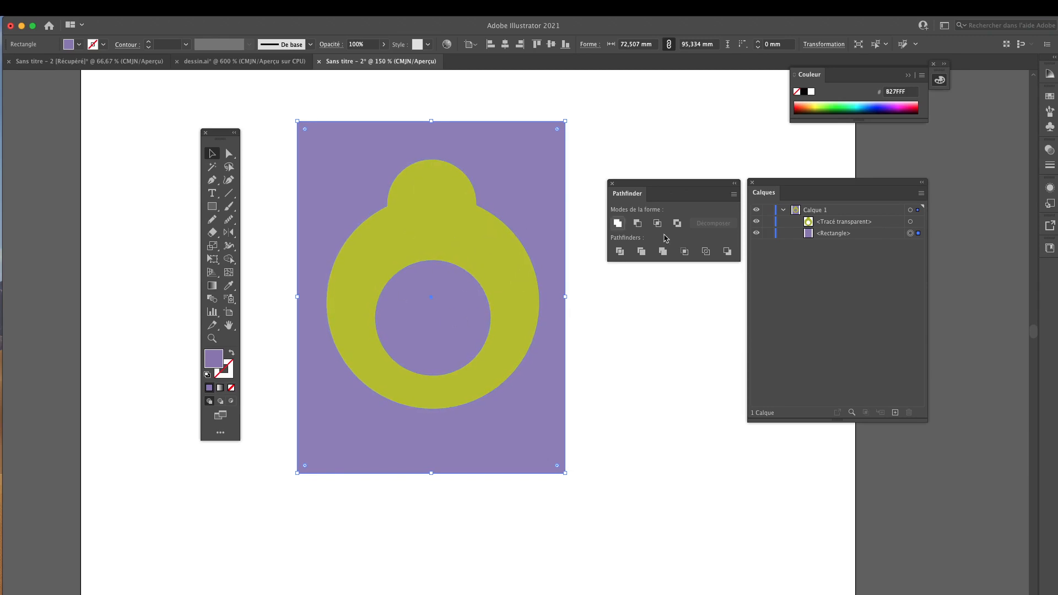
{"action": "key", "text": "Delete"}
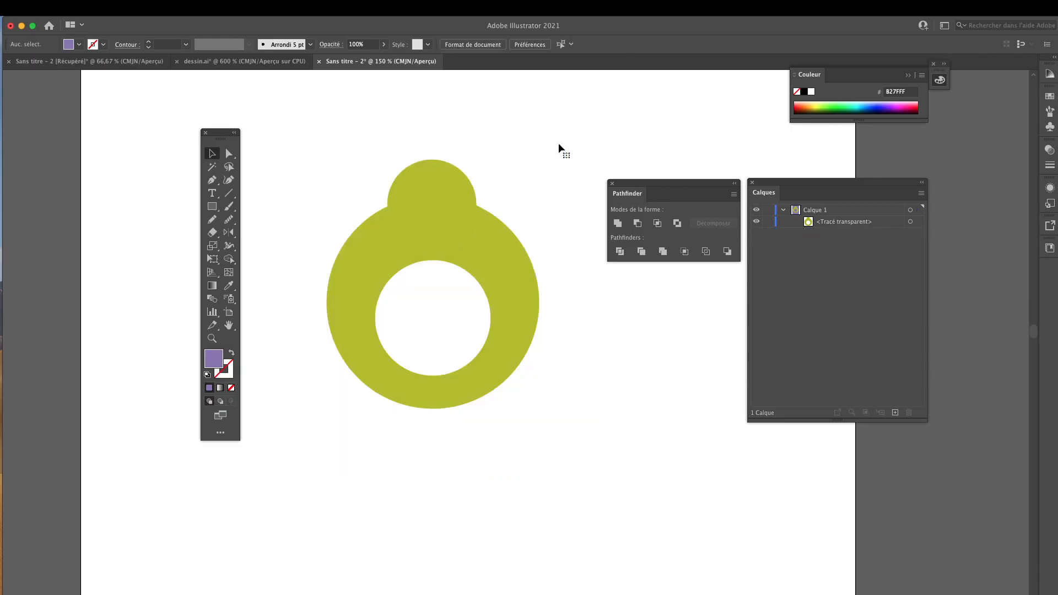
- Move the pierced green shape down and draw a circle about 30 mm in diameter above it
{"action": "left_click_drag", "start_coordinate": [507, 289], "coordinate": [510, 336]}
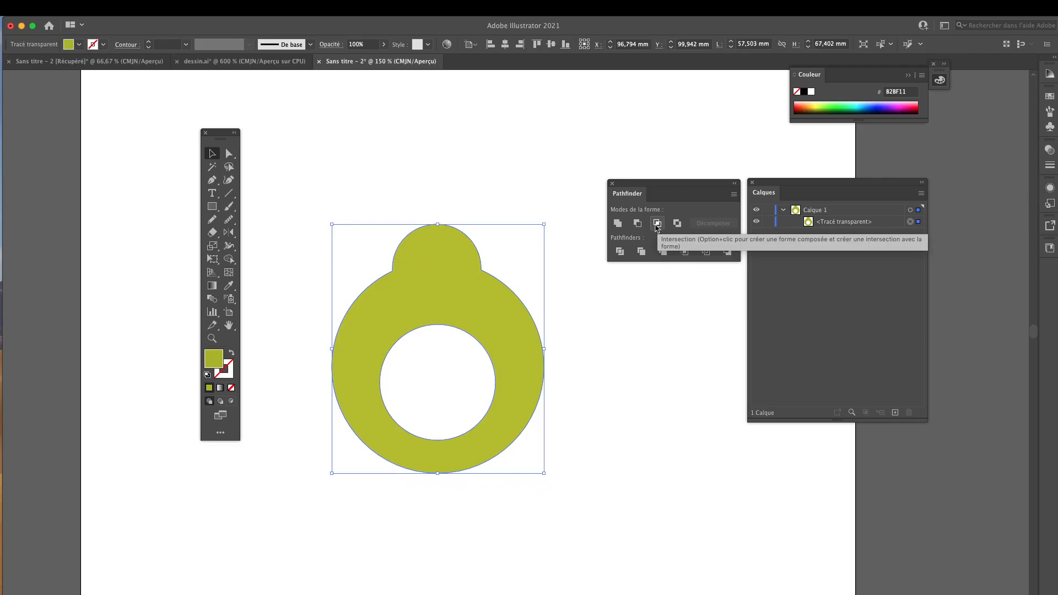
{"action": "left_click", "coordinate": [218, 205]}
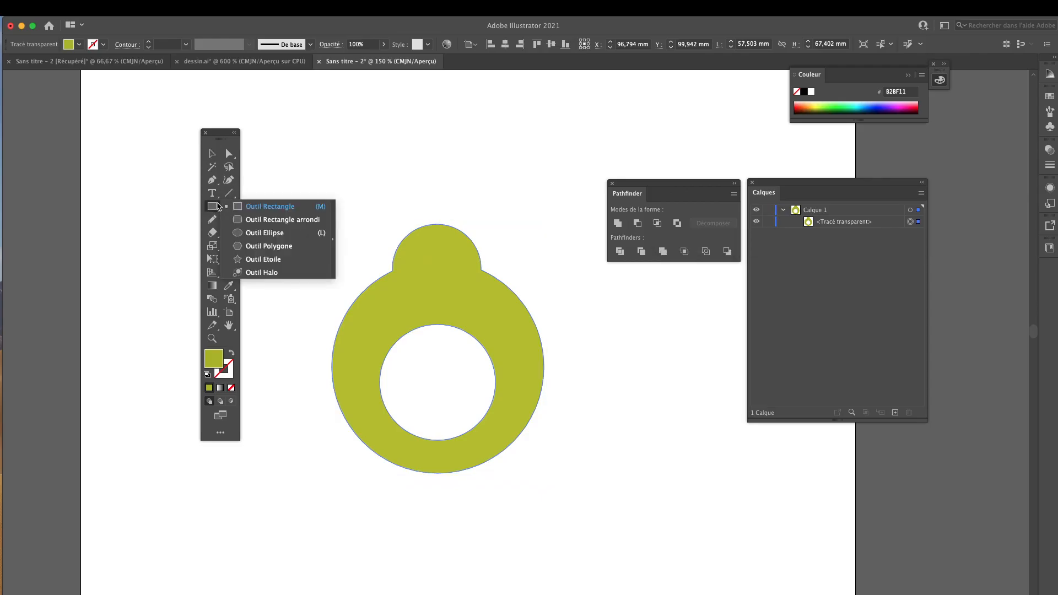
{"action": "left_click", "coordinate": [245, 232]}
{"action": "mouse_move", "coordinate": [328, 113]}
{"action": "left_mouse_down"}
{"action": "mouse_move", "coordinate": [380, 179]}
{"action": "mouse_move", "coordinate": [401, 182]}
{"action": "mouse_move", "coordinate": [397, 162]}
{"action": "mouse_move", "coordinate": [435, 200]}
{"action": "left_mouse_up"}
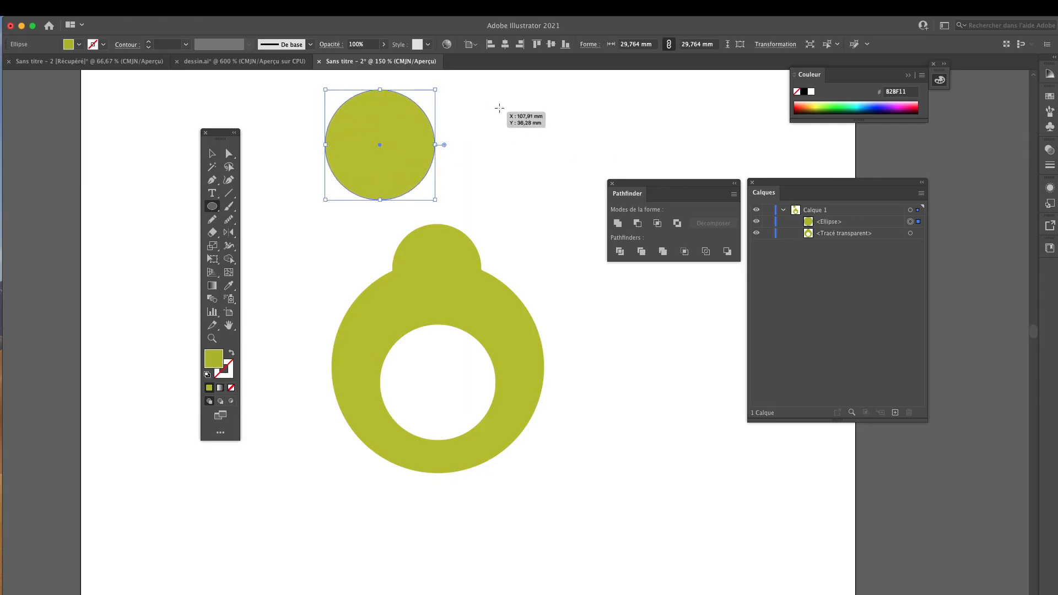
- Draw and discard a second separate circle, and instead duplicate the first one horizontally so that both copies overlap
{"action": "left_click_drag", "start_coordinate": [496, 89], "coordinate": [589, 182]}
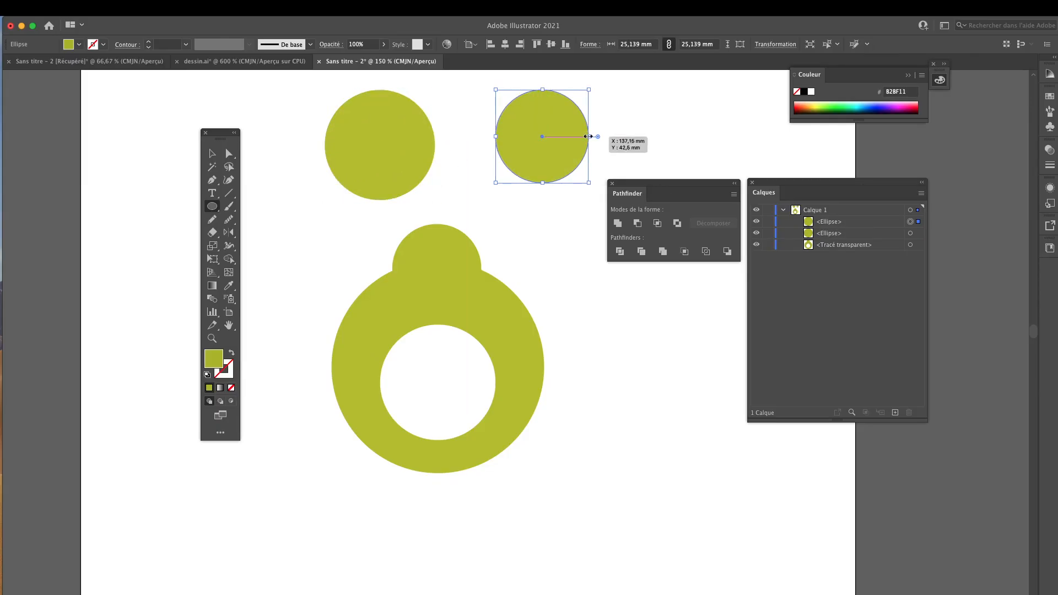
{"action": "key", "text": "Delete"}
{"action": "left_click", "coordinate": [212, 153]}
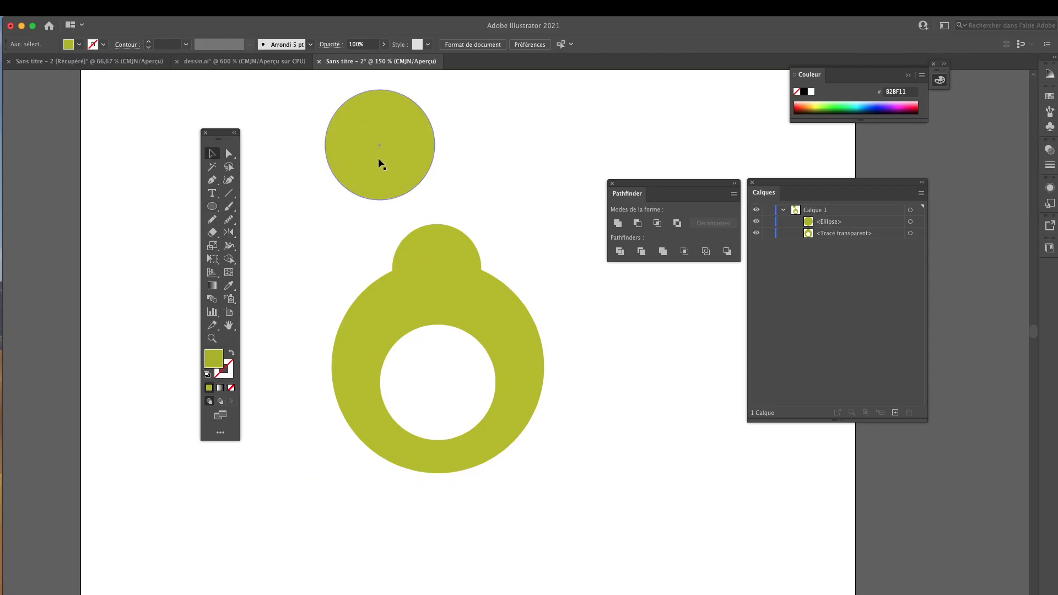
{"action": "left_click", "coordinate": [398, 166]}
{"action": "left_click", "coordinate": [464, 158]}
{"action": "left_click_drag", "start_coordinate": [395, 180], "coordinate": [458, 180]}
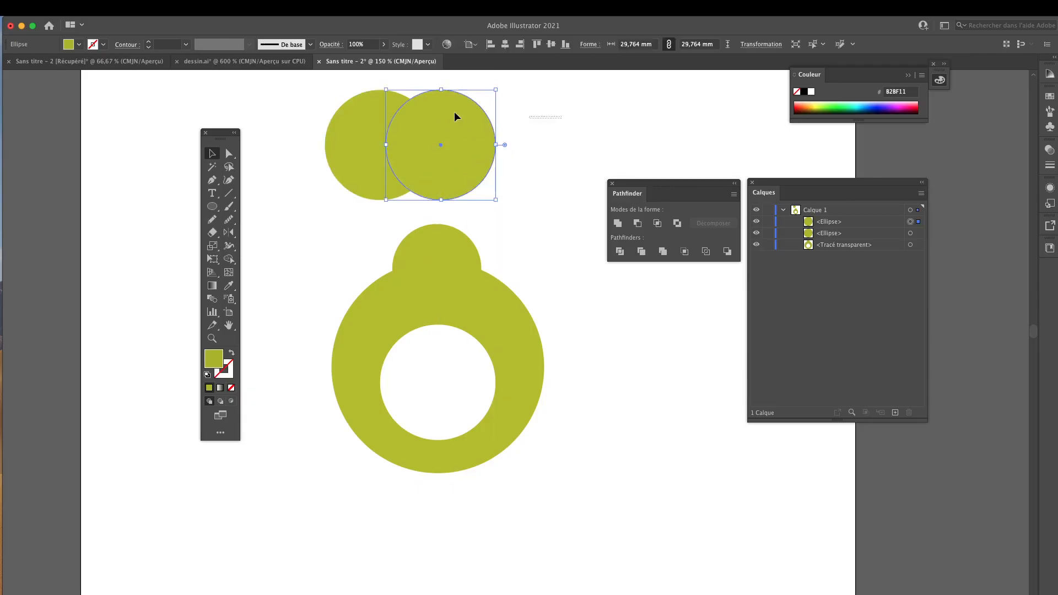
- Reduce the two overlapping circles to a leaf shape with the Pathfinder's Intersect mode, and move the leaf over the ring's small bump
{"action": "left_click_drag", "start_coordinate": [292, 96], "coordinate": [507, 184]}
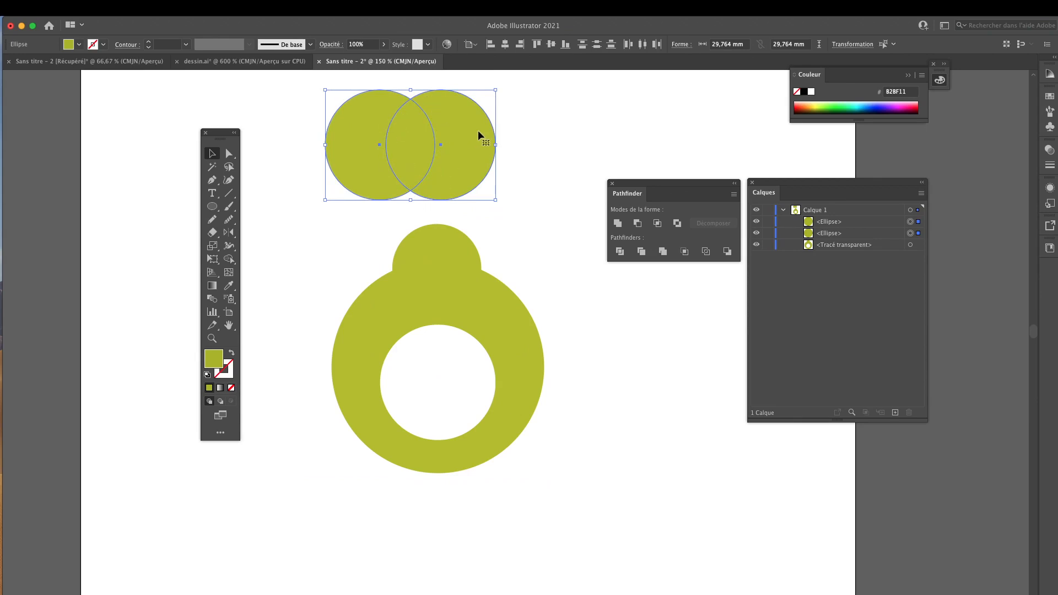
{"action": "left_click", "coordinate": [657, 224]}
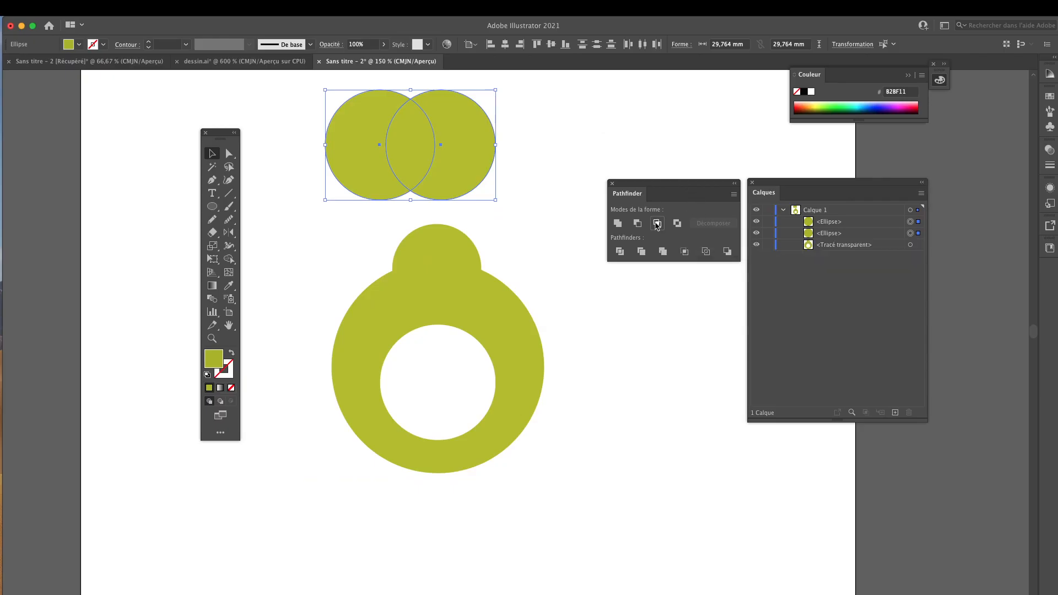
{"action": "left_click", "coordinate": [521, 141]}
{"action": "left_click_drag", "start_coordinate": [413, 155], "coordinate": [439, 174]}
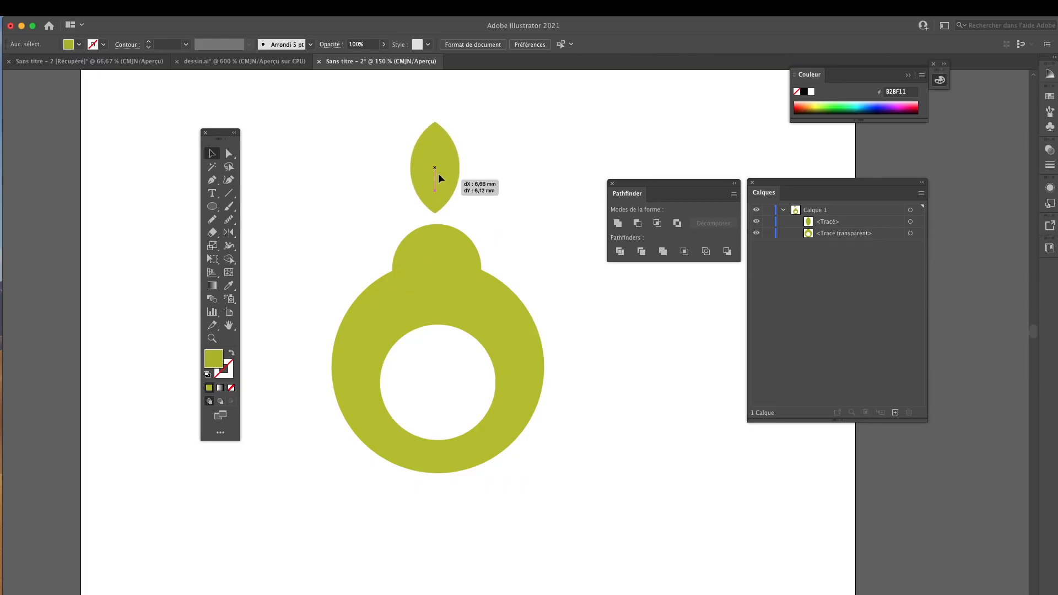
{"action": "left_click", "coordinate": [345, 279]}
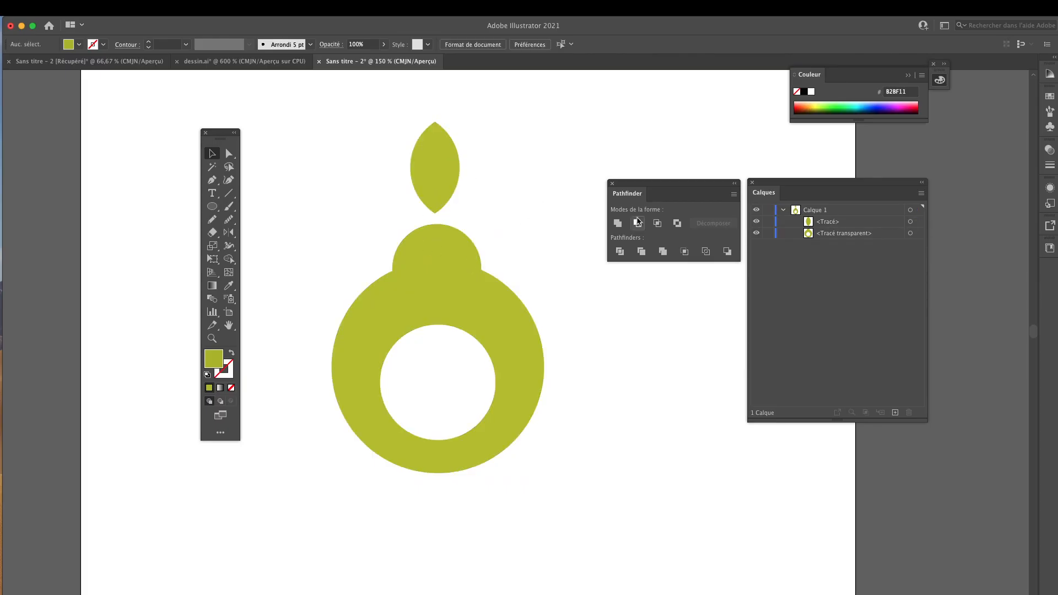
- Duplicate the leaf shape straight upward so that the copy partly overlaps the original
{"action": "left_click", "coordinate": [516, 254], "text": "alt+super"}
{"action": "left_click_drag", "start_coordinate": [515, 234], "coordinate": [502, 210]}
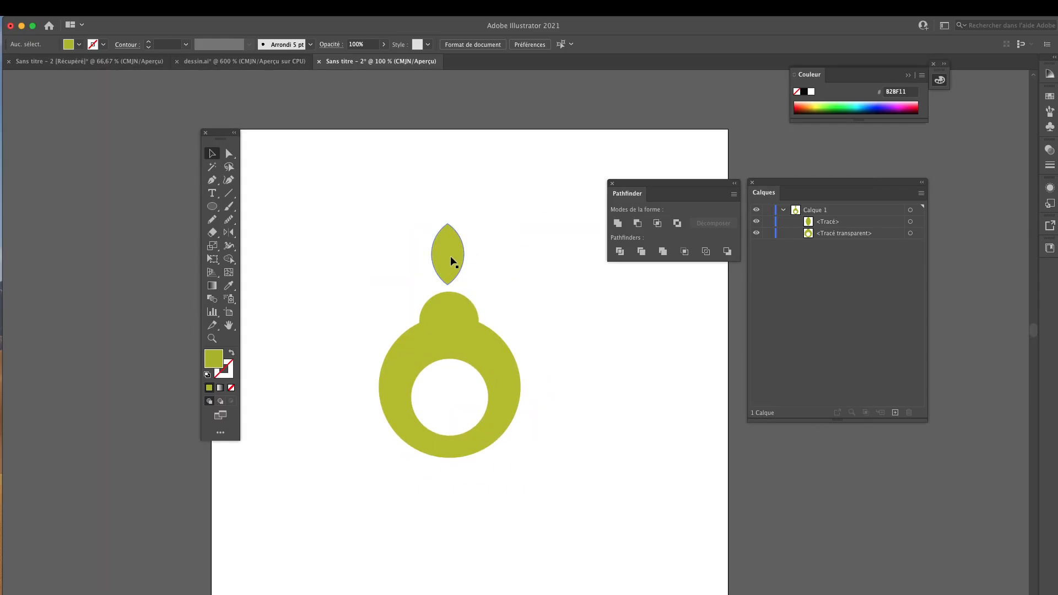
{"action": "left_click_drag", "start_coordinate": [454, 253], "coordinate": [450, 230]}
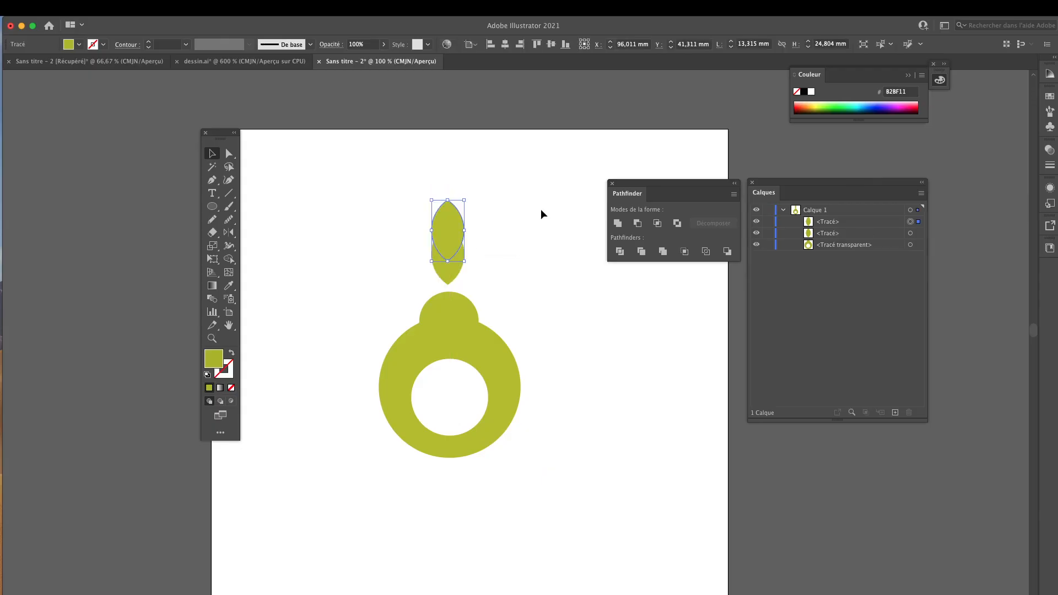
- Align the two leaves on their horizontal centres and move the pair back above the middle of the ring shape
{"action": "left_click_drag", "start_coordinate": [540, 208], "coordinate": [388, 264]}
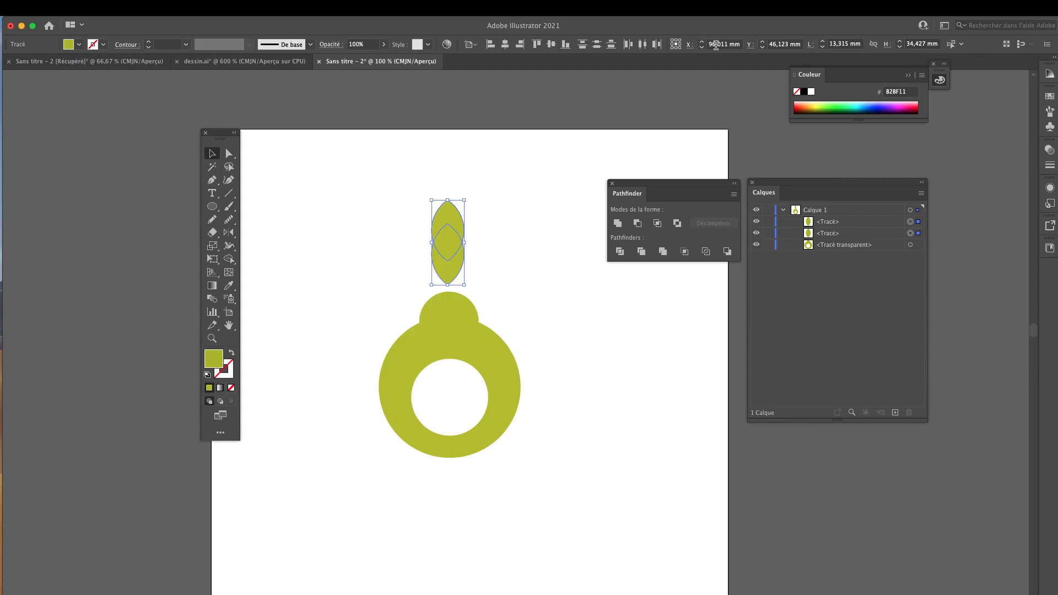
{"action": "left_click", "coordinate": [505, 45]}
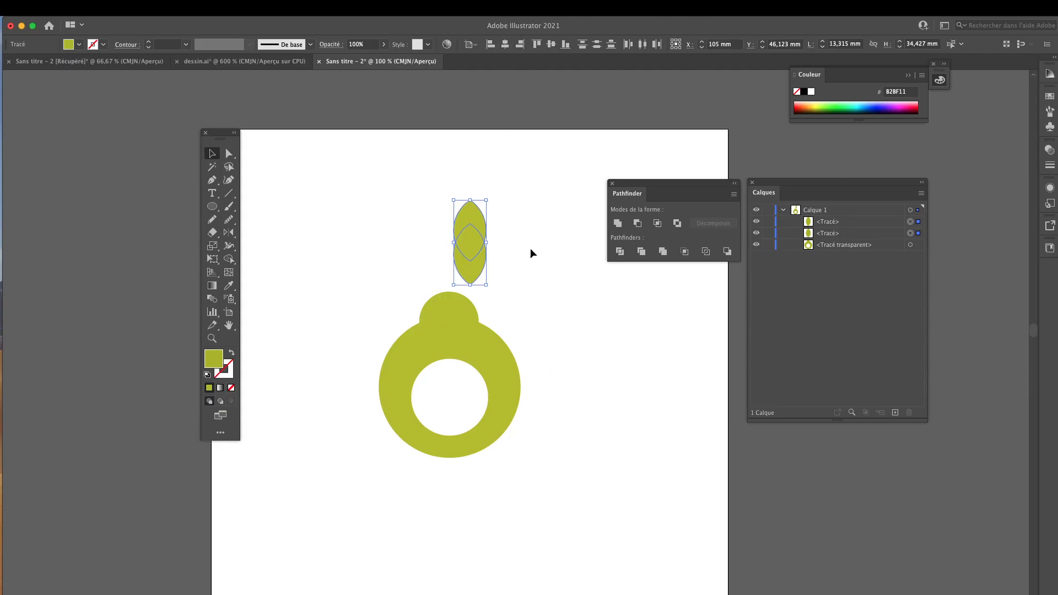
{"action": "left_click_drag", "start_coordinate": [464, 251], "coordinate": [450, 243]}
{"action": "left_click", "coordinate": [478, 243]}
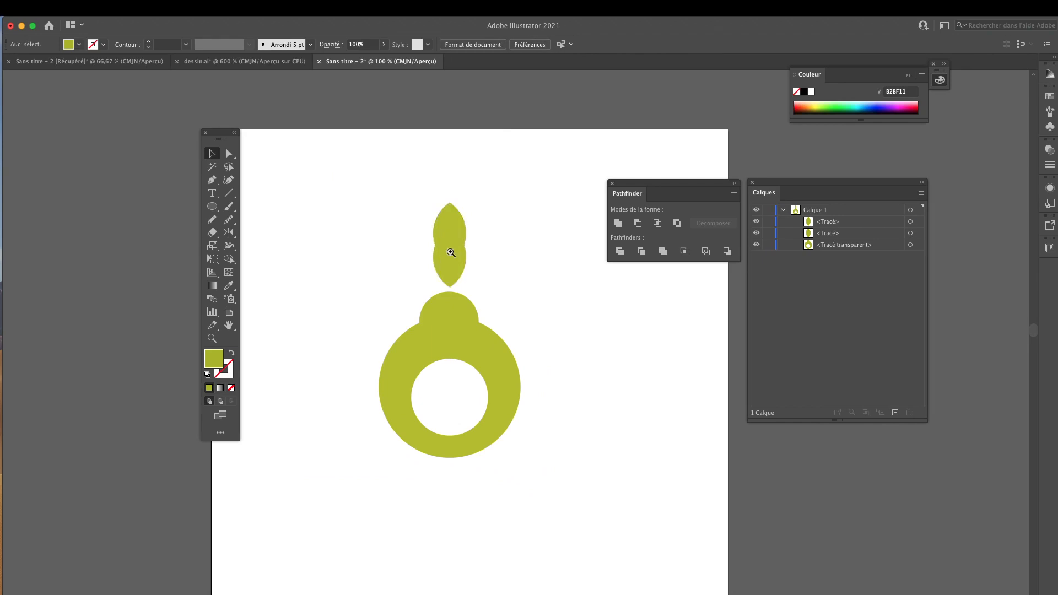
- Knock out the overlapping area of the two leaves with the Pathfinder's Exclude mode
{"action": "left_click", "coordinate": [452, 251], "text": "super"}
{"action": "left_click_drag", "start_coordinate": [526, 310], "coordinate": [482, 240]}
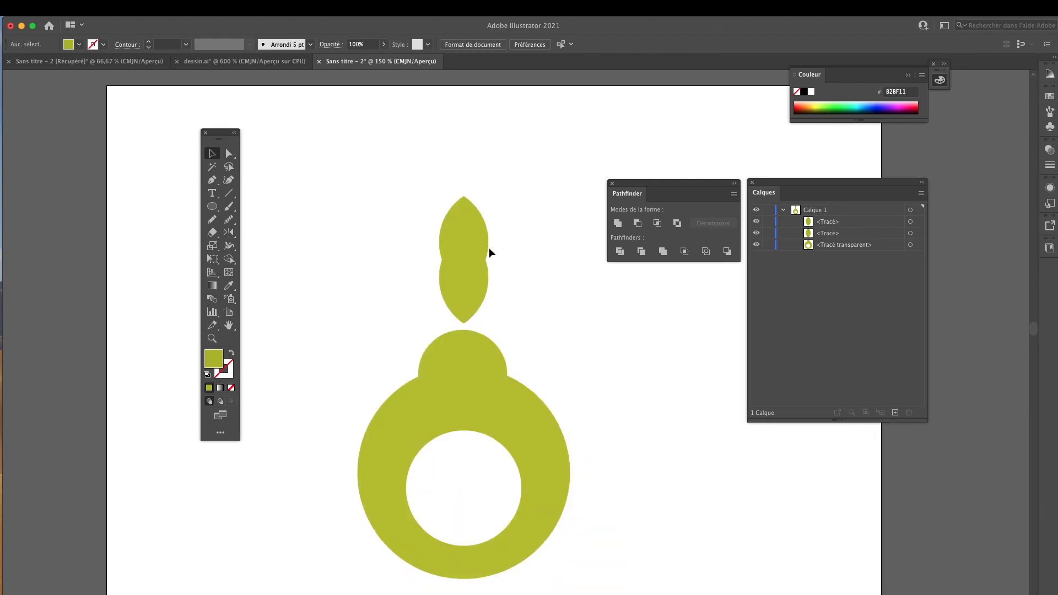
{"action": "left_click_drag", "start_coordinate": [556, 243], "coordinate": [433, 287]}
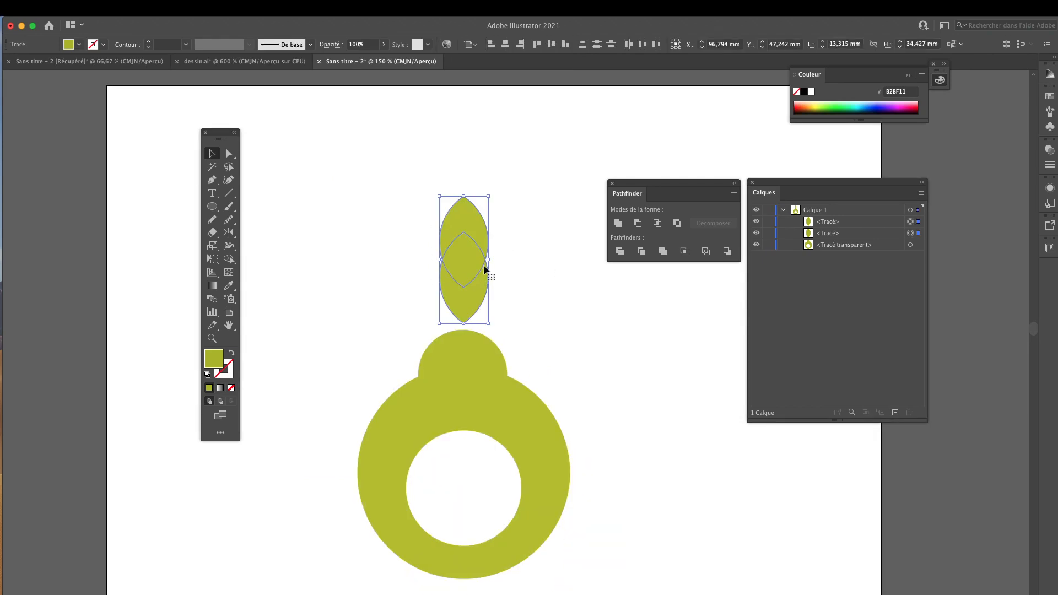
{"action": "left_click", "coordinate": [677, 224]}
{"action": "left_click", "coordinate": [434, 248]}
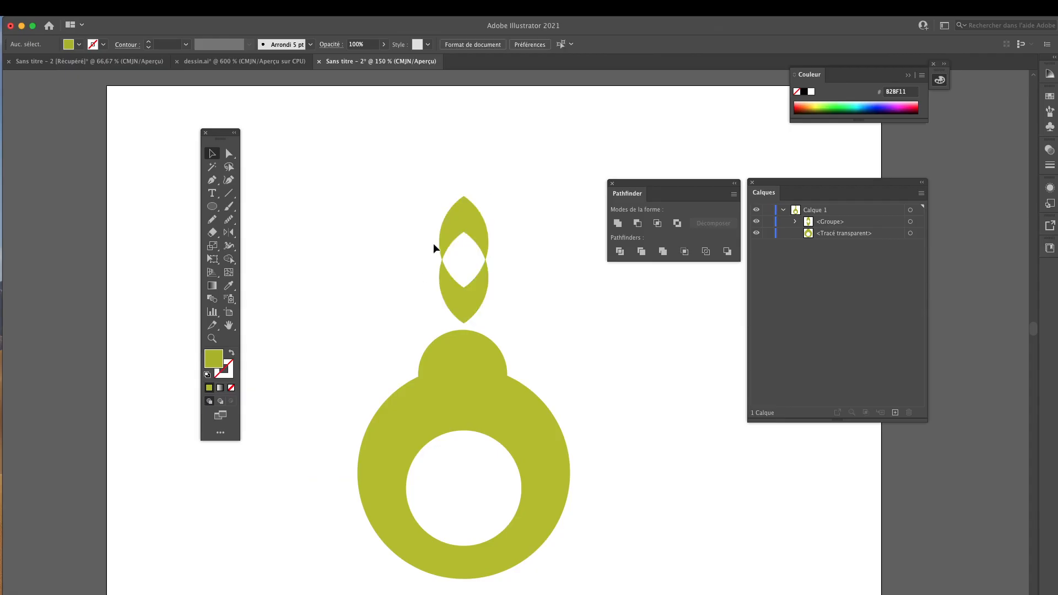